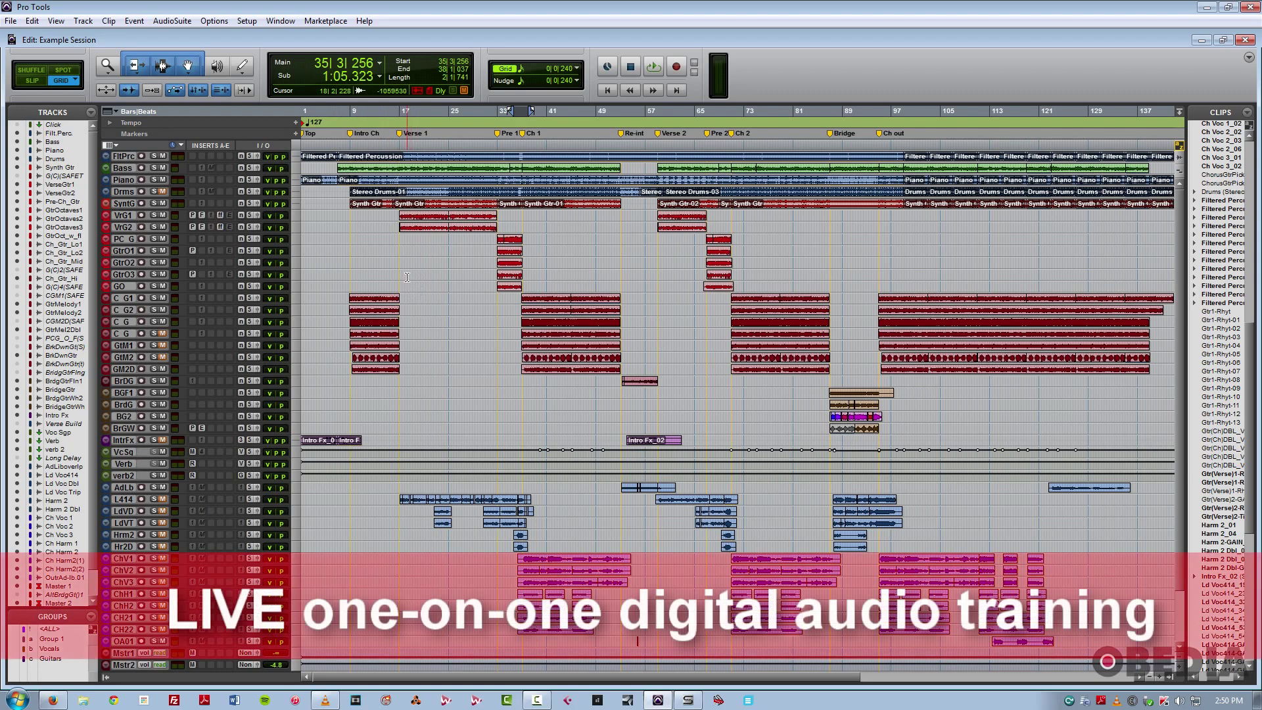
Step: Place the edit cursor at 18|1|720 on the GtrOctaves3 track and zoom the timeline in and out around it
{"action": "left_click", "coordinate": [410, 275]}
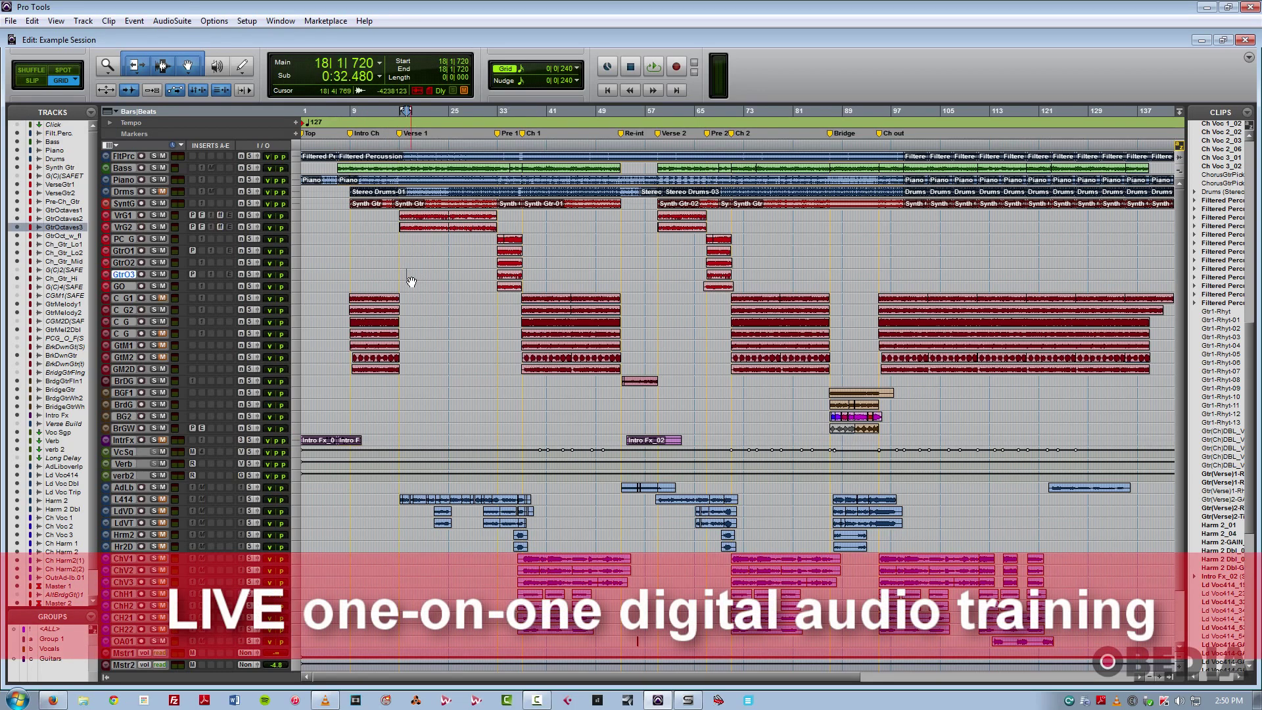
{"action": "key", "text": "ctrl+bracketright"}
{"action": "key", "text": "ctrl+bracketright"}
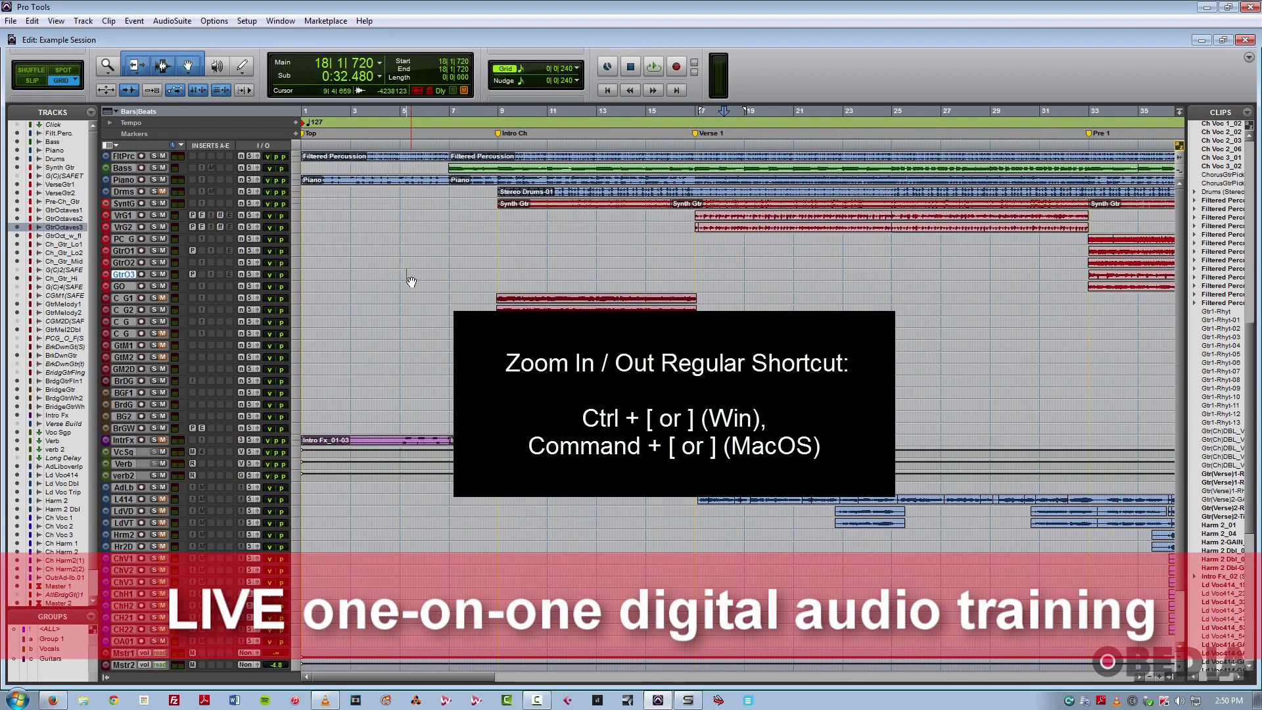
{"action": "key", "text": "ctrl+bracketleft"}
{"action": "key", "text": "ctrl+bracketleft"}
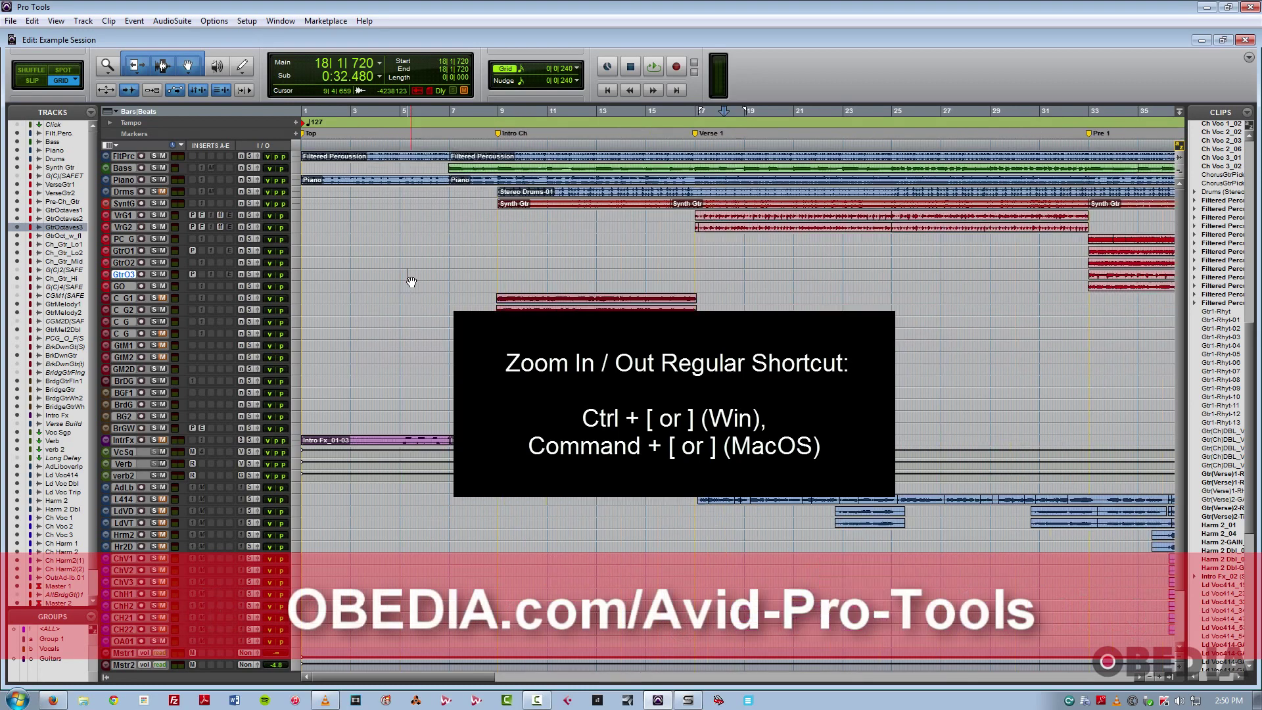
{"action": "key", "text": "ctrl+bracketleft"}
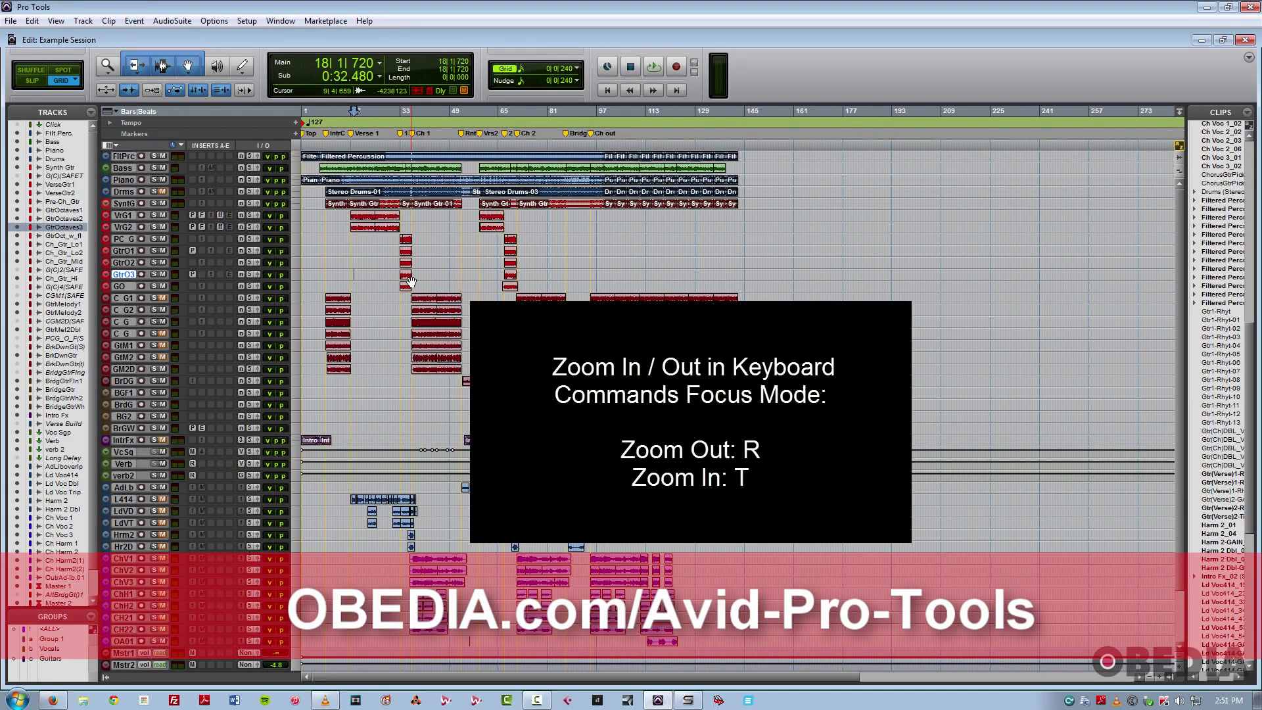
Step: Use Keyboard Commands Focus to zoom the timeline in and out in several stages, and place the cursor near bar 22 on GtrOctaves3
{"action": "key", "text": "t"}
{"action": "key", "text": "t"}
{"action": "key", "text": "t"}
{"action": "key", "text": "r"}
{"action": "key", "text": "r"}
{"action": "key", "text": "r"}
{"action": "key", "text": "t"}
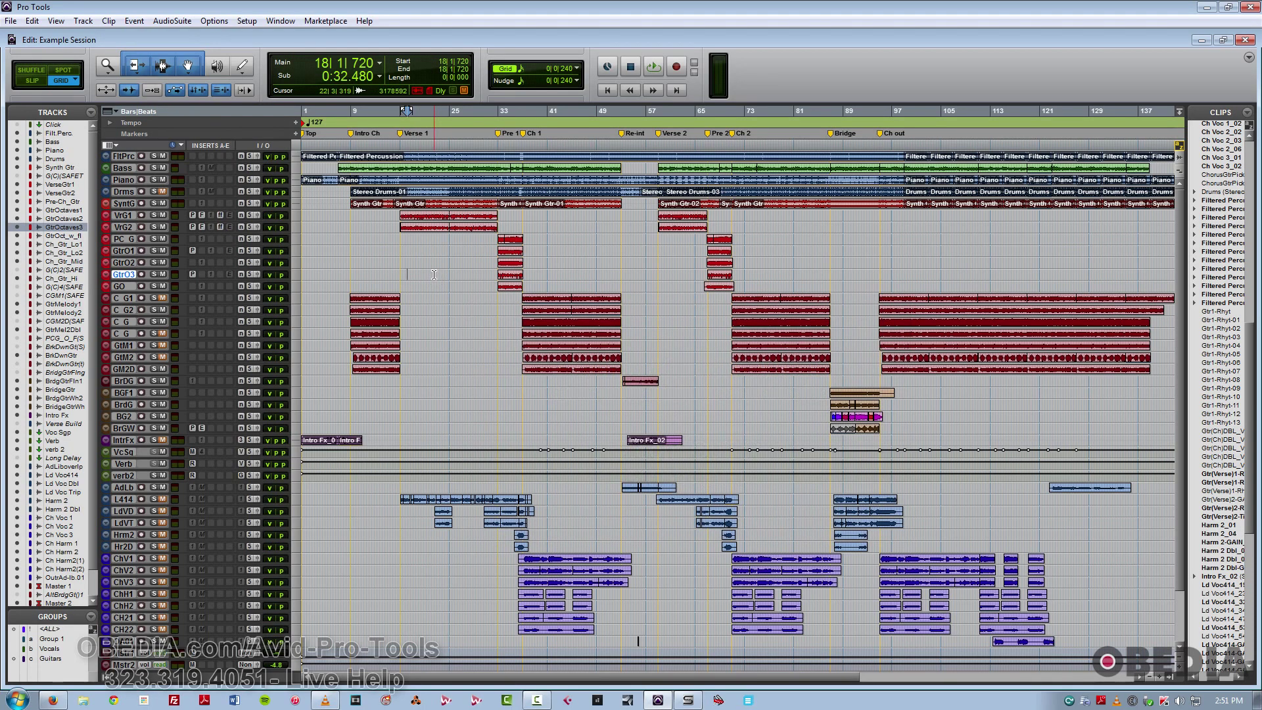
{"action": "left_click", "coordinate": [434, 274]}
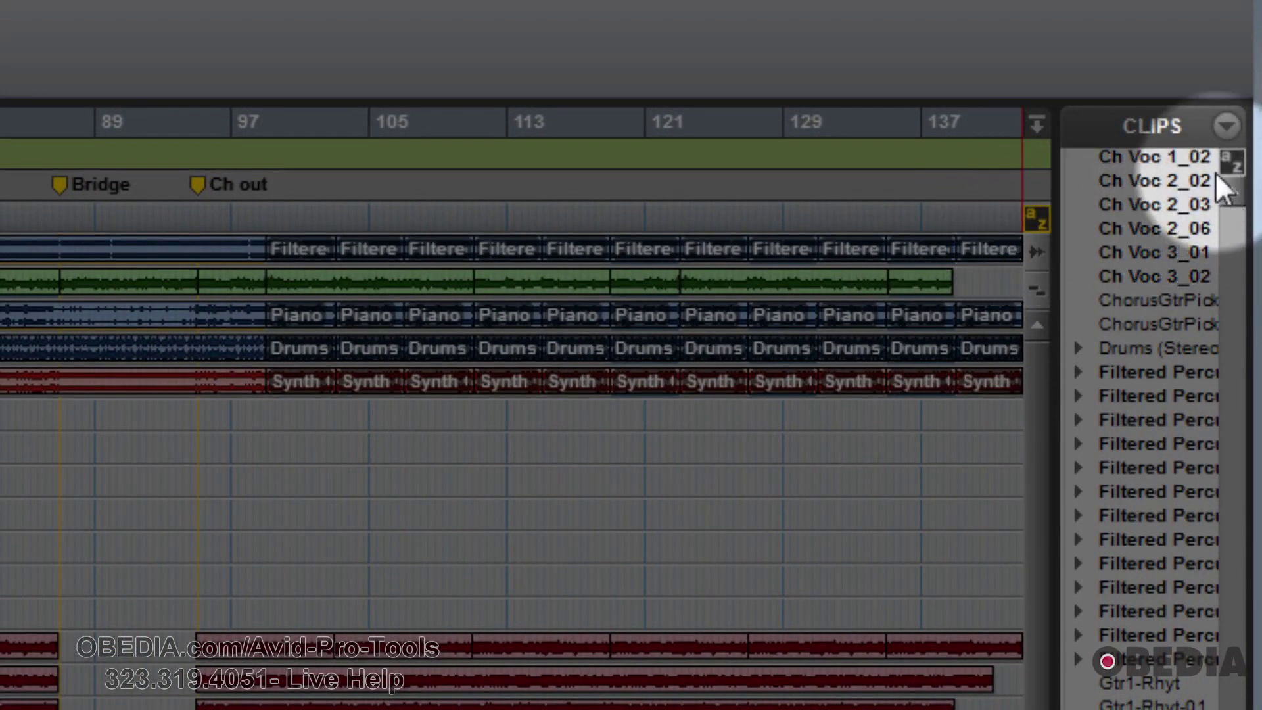
Step: With keyboard focus on the Clips list, find clips by initial letter: Drums, Gtr1-Rhyt, Ld Voc414, Intro Fx_02 and Ad Lib
{"action": "left_click", "coordinate": [1142, 347]}
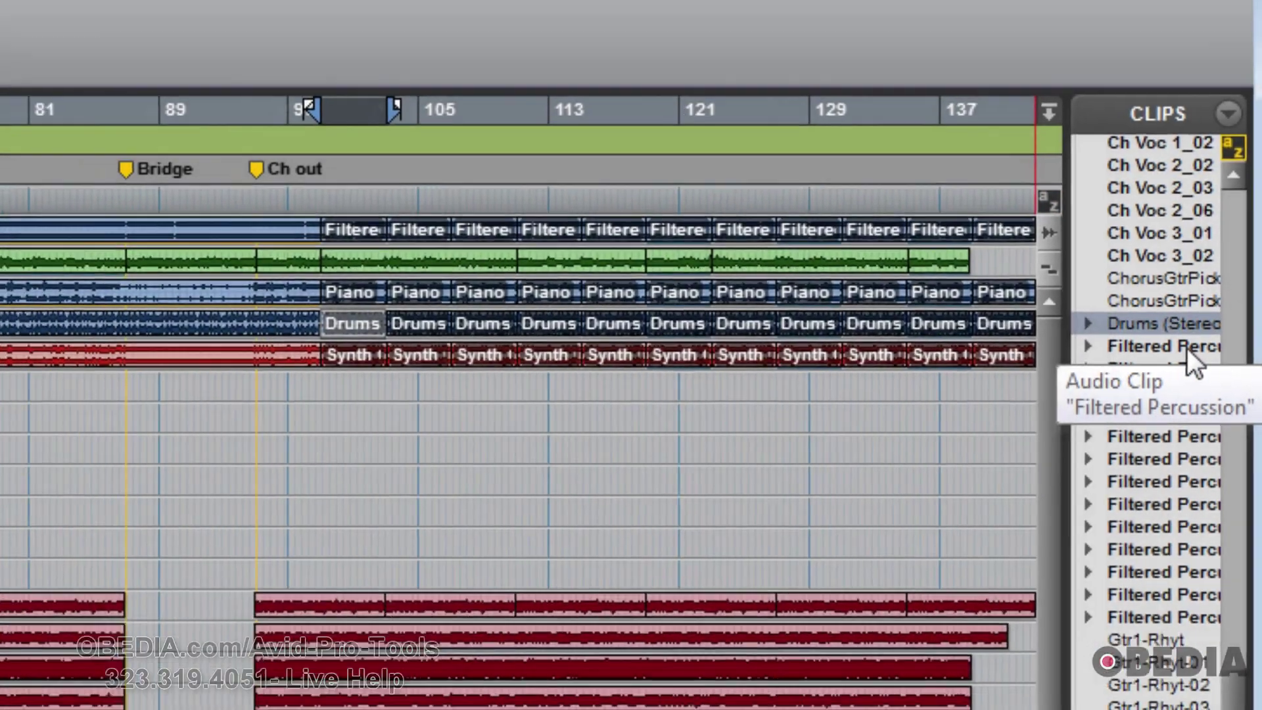
{"action": "key", "text": "g"}
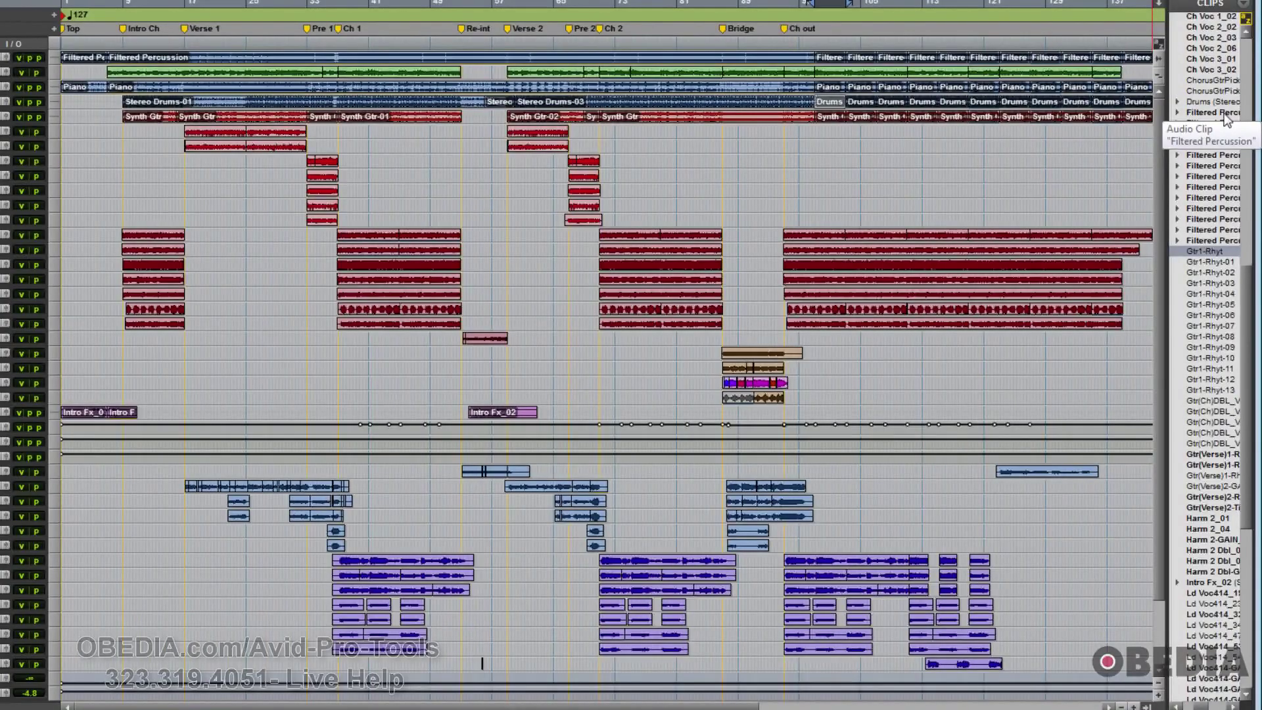
{"action": "key", "text": "l"}
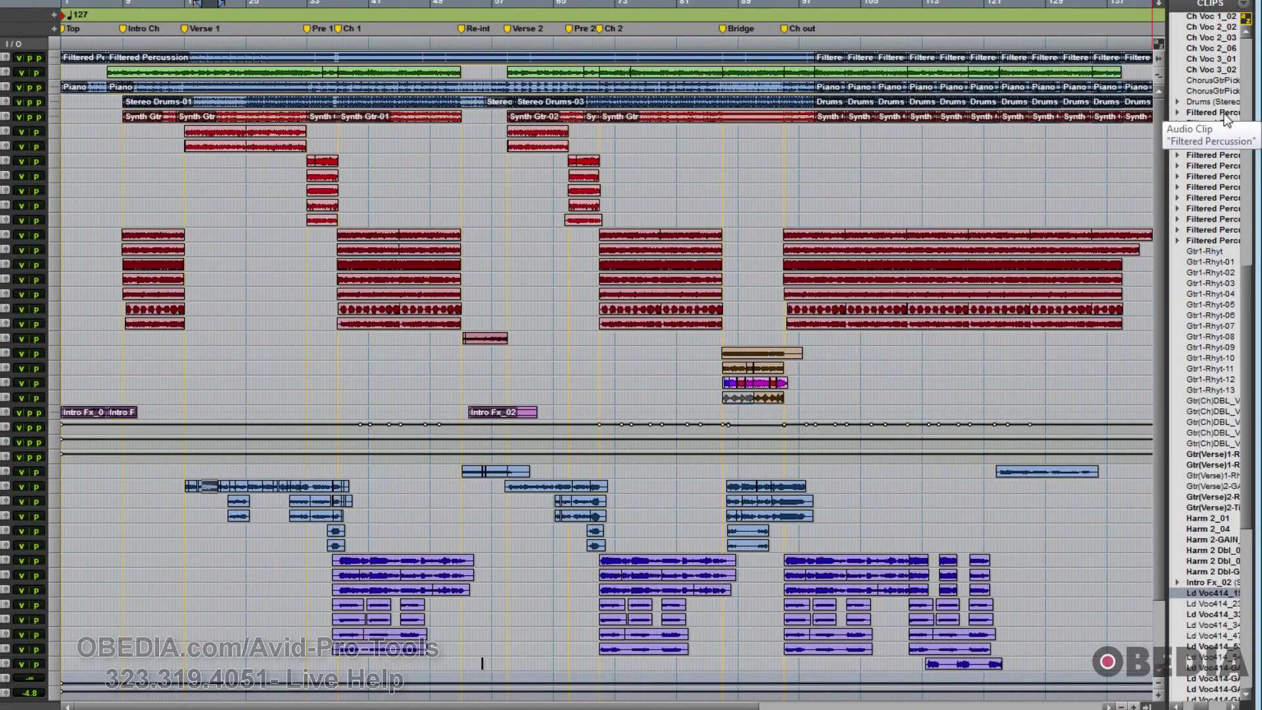
{"action": "key", "text": "g"}
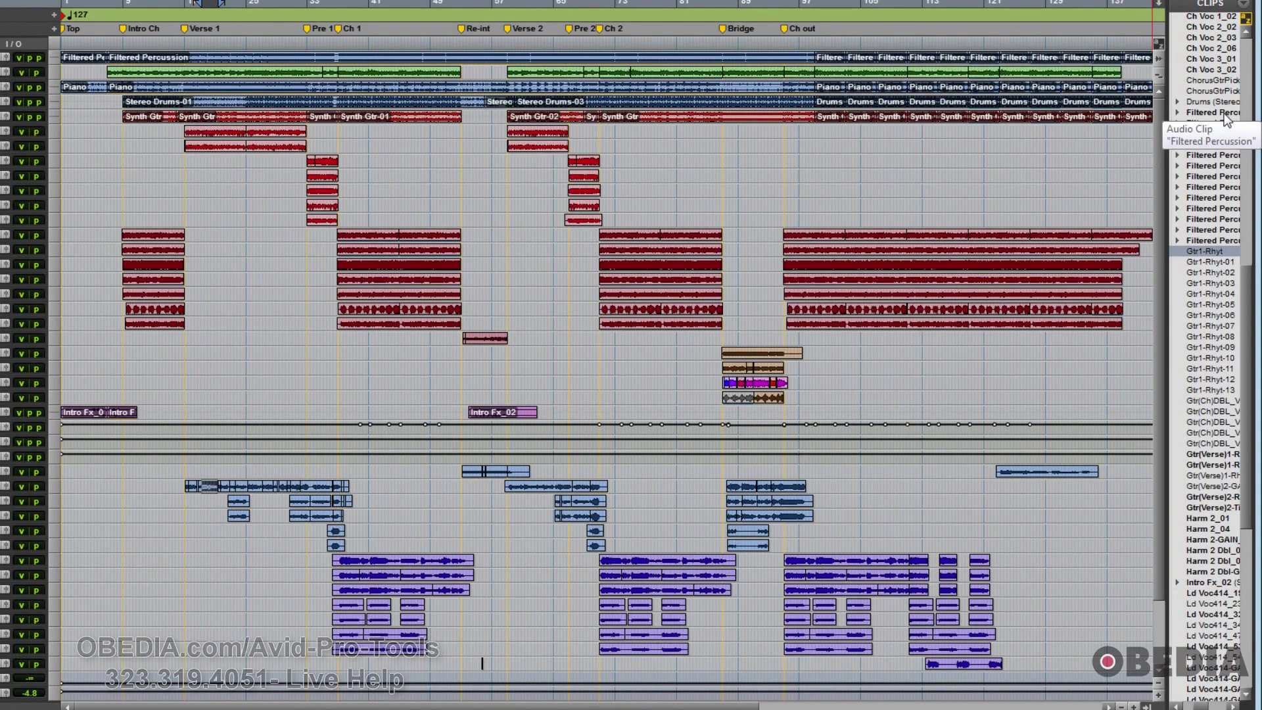
{"action": "key", "text": "i"}
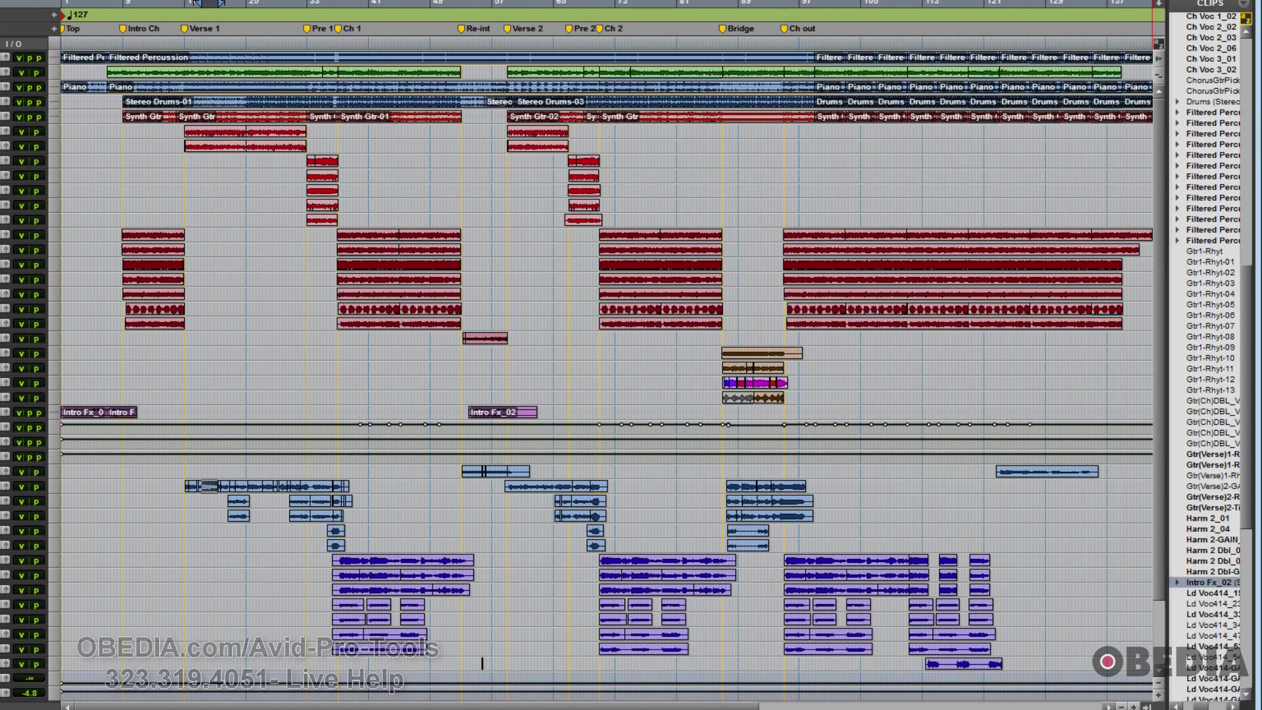
{"action": "key", "text": "a"}
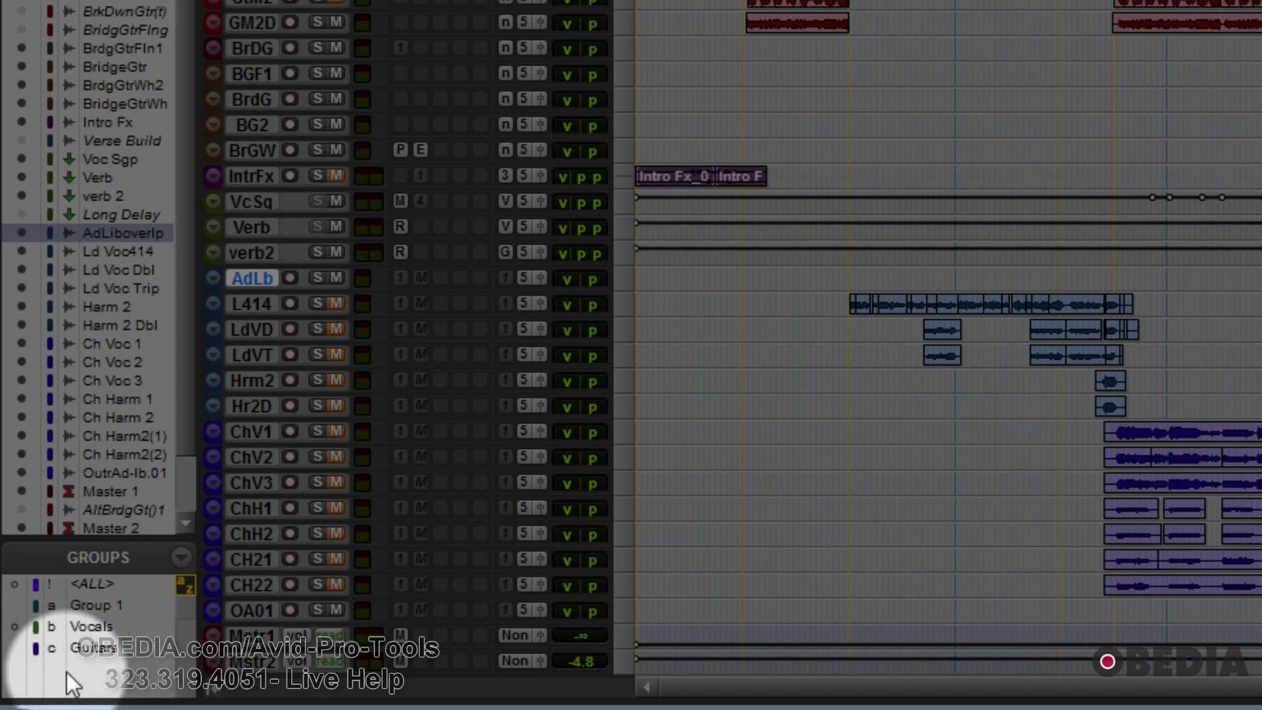
{"action": "key", "text": "a"}
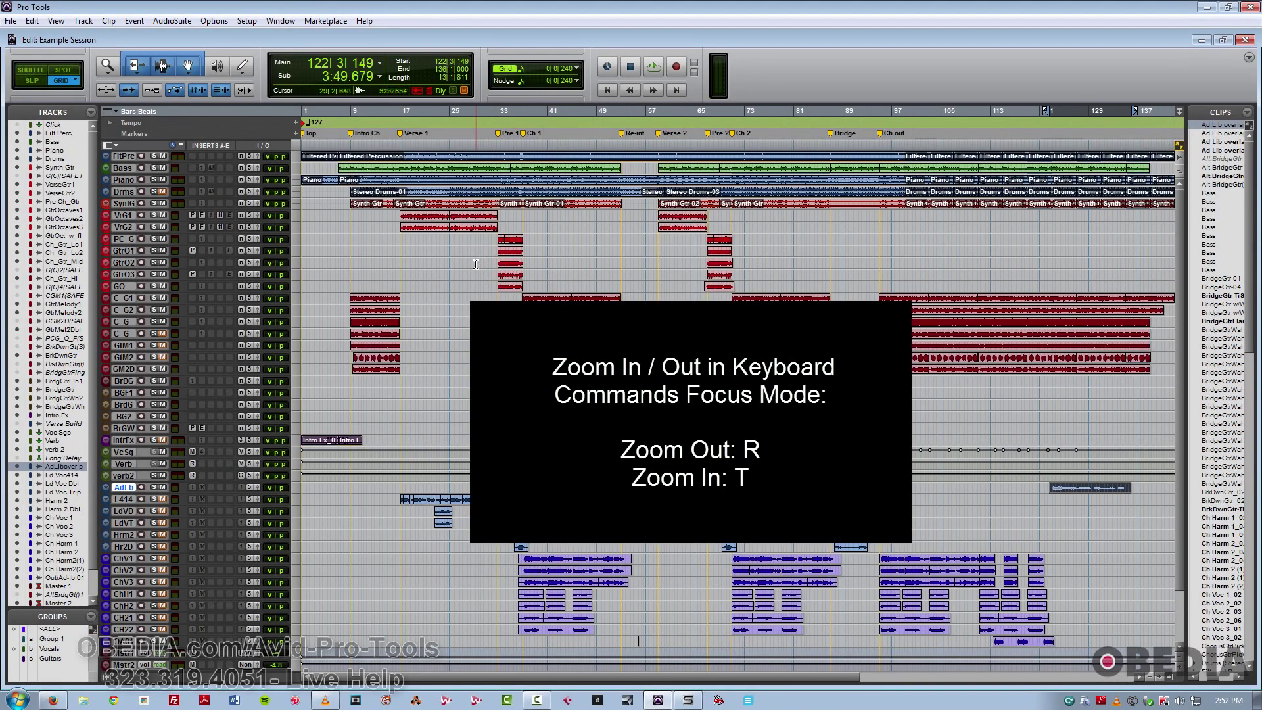
Step: Place the edit cursor at 28|2|000 on the GtrOctaves2 track, then zoom the timeline out two levels and back in
{"action": "left_click", "coordinate": [468, 263]}
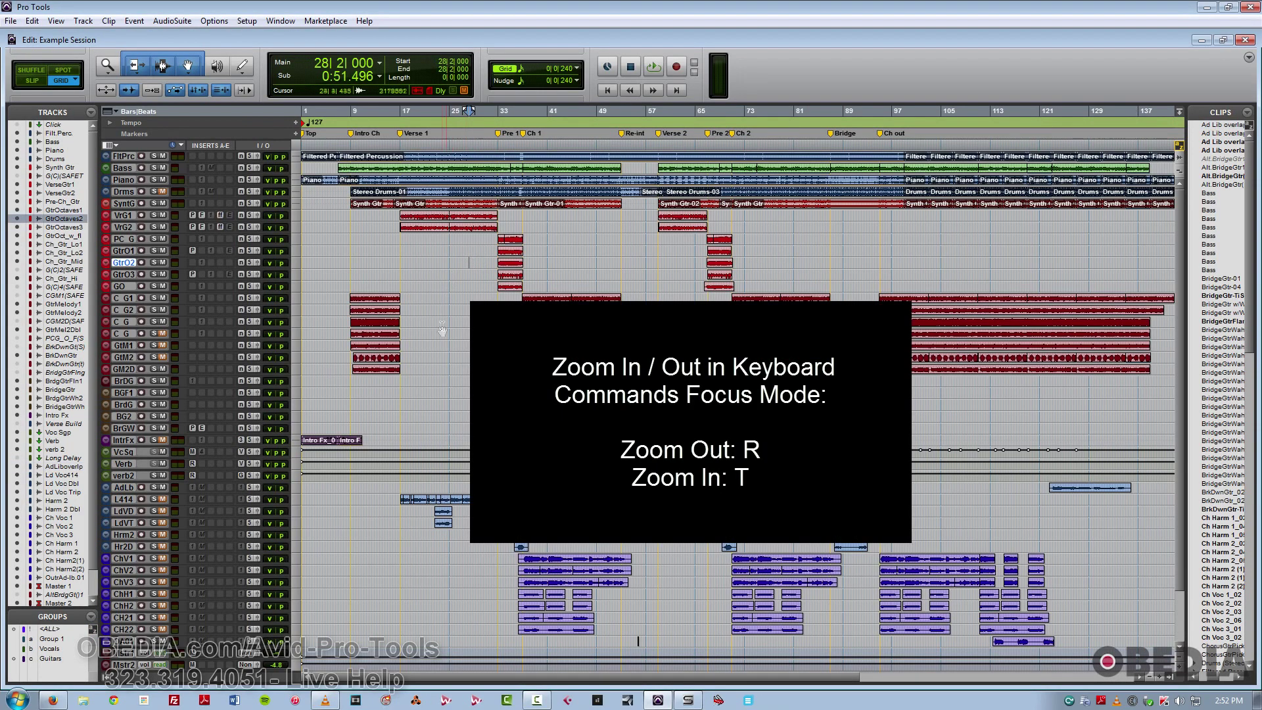
{"action": "key", "text": "r"}
{"action": "key", "text": "r"}
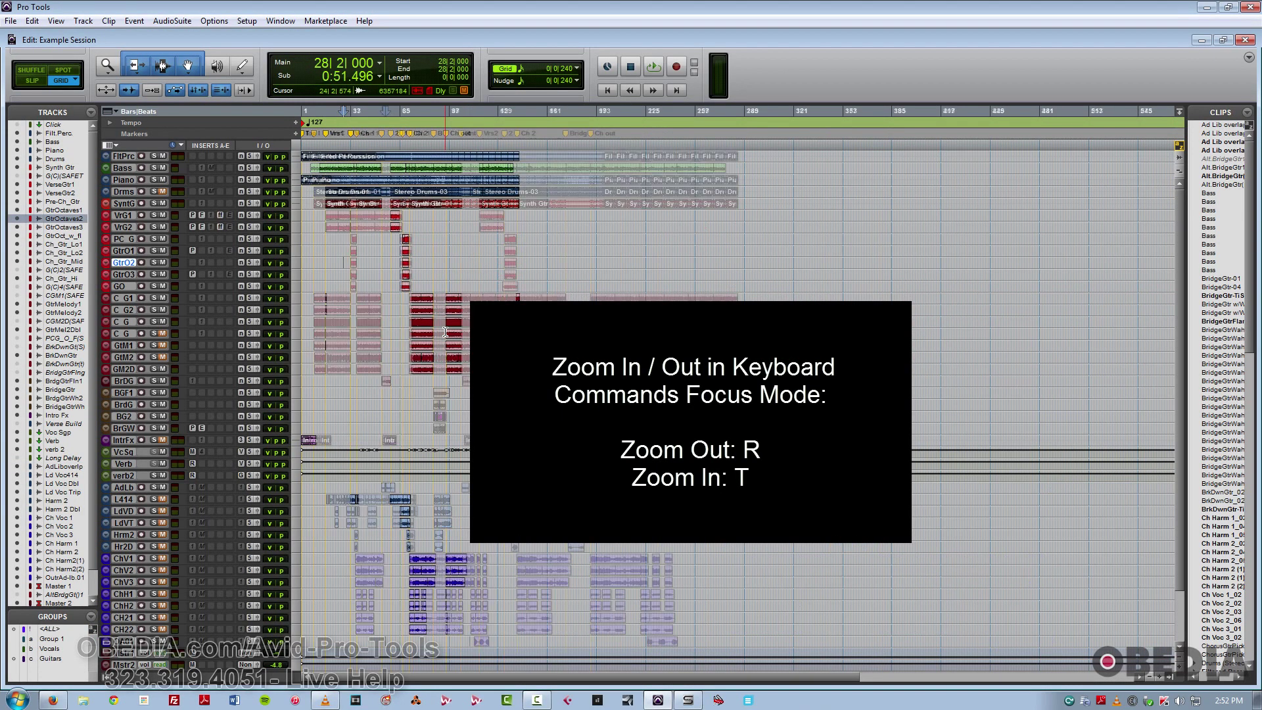
{"action": "key", "text": "t"}
{"action": "key", "text": "t"}
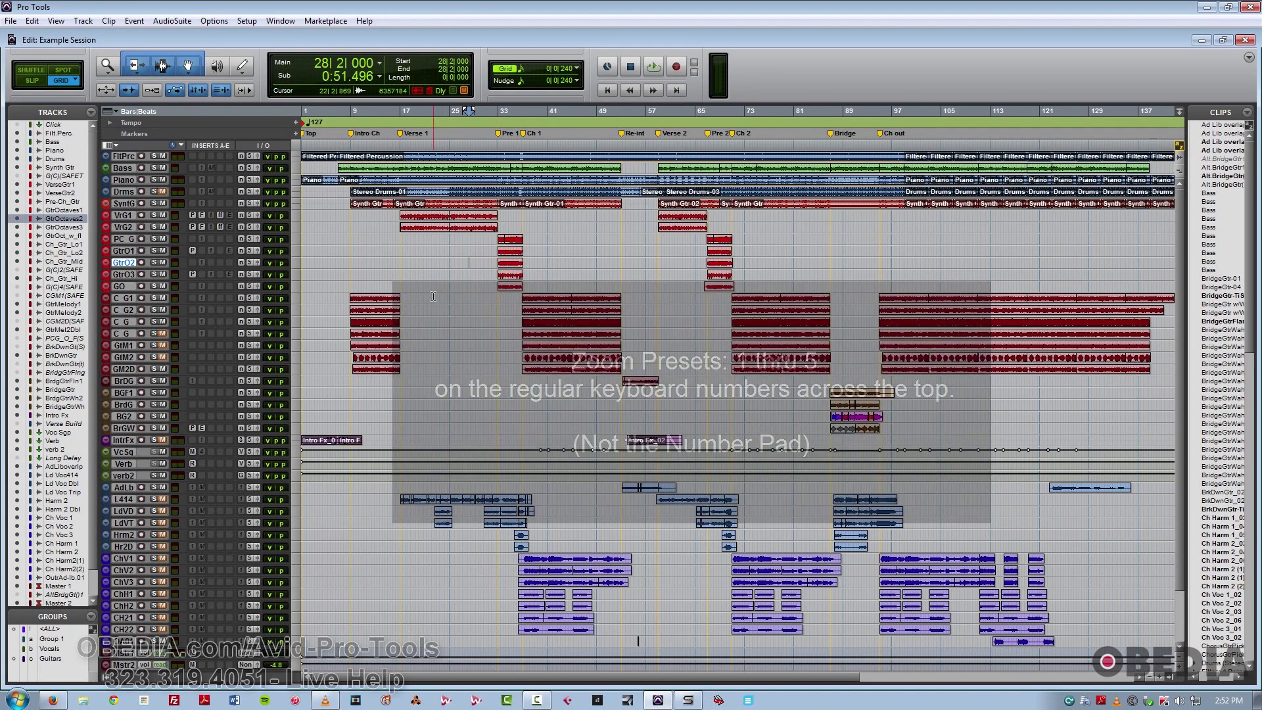
Step: Recall zoom presets 1, 2, 4 and 5 in turn, finishing on preset 1
{"action": "key", "text": "1"}
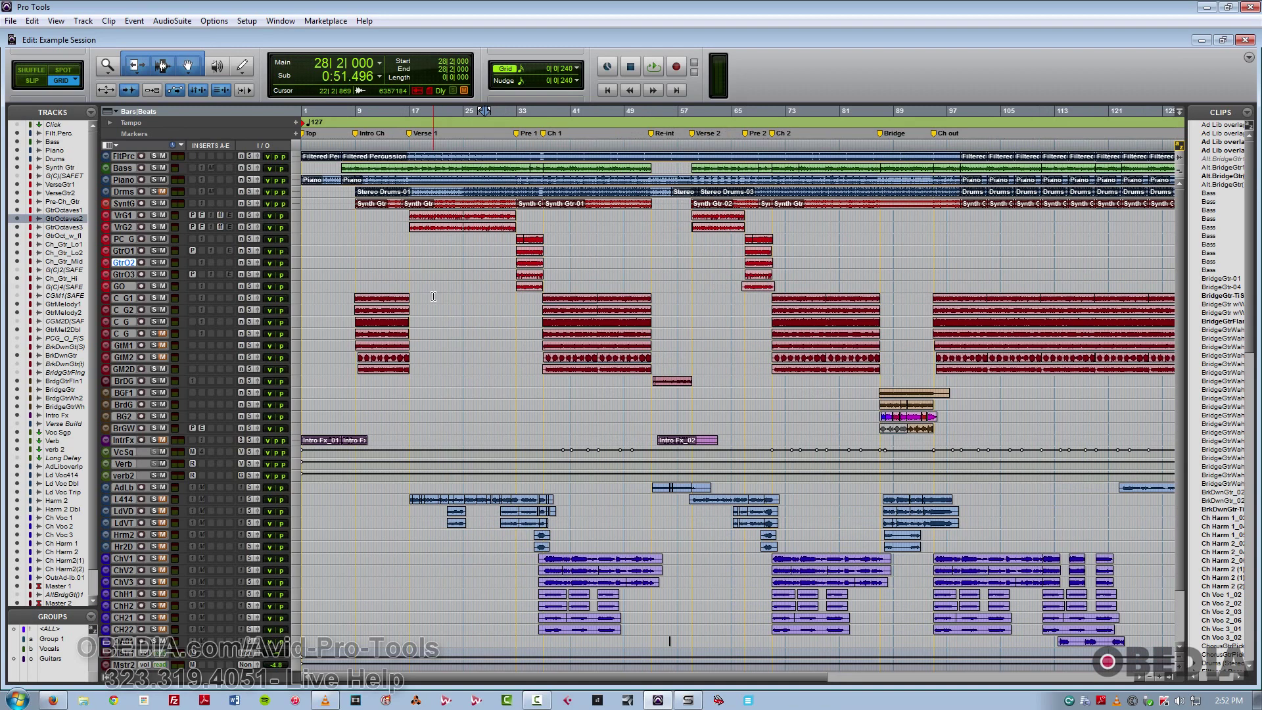
{"action": "key", "text": "2"}
{"action": "key", "text": "4"}
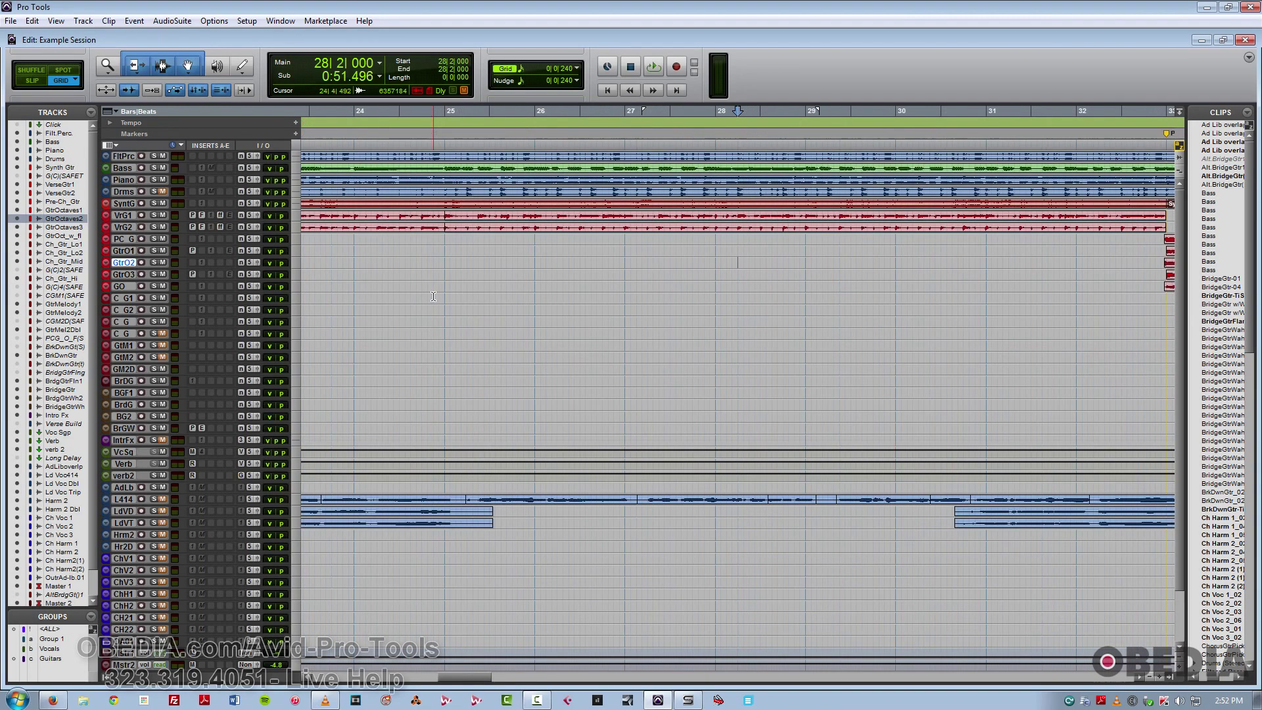
{"action": "key", "text": "5"}
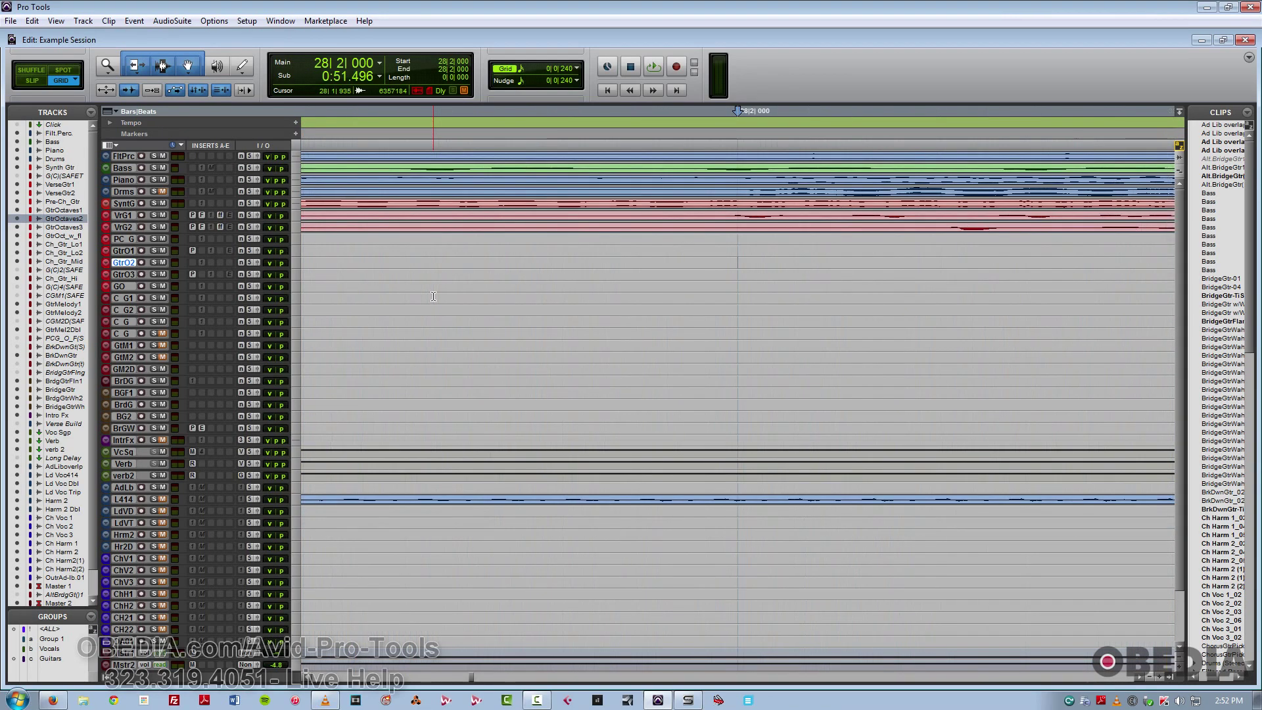
{"action": "key", "text": "1"}
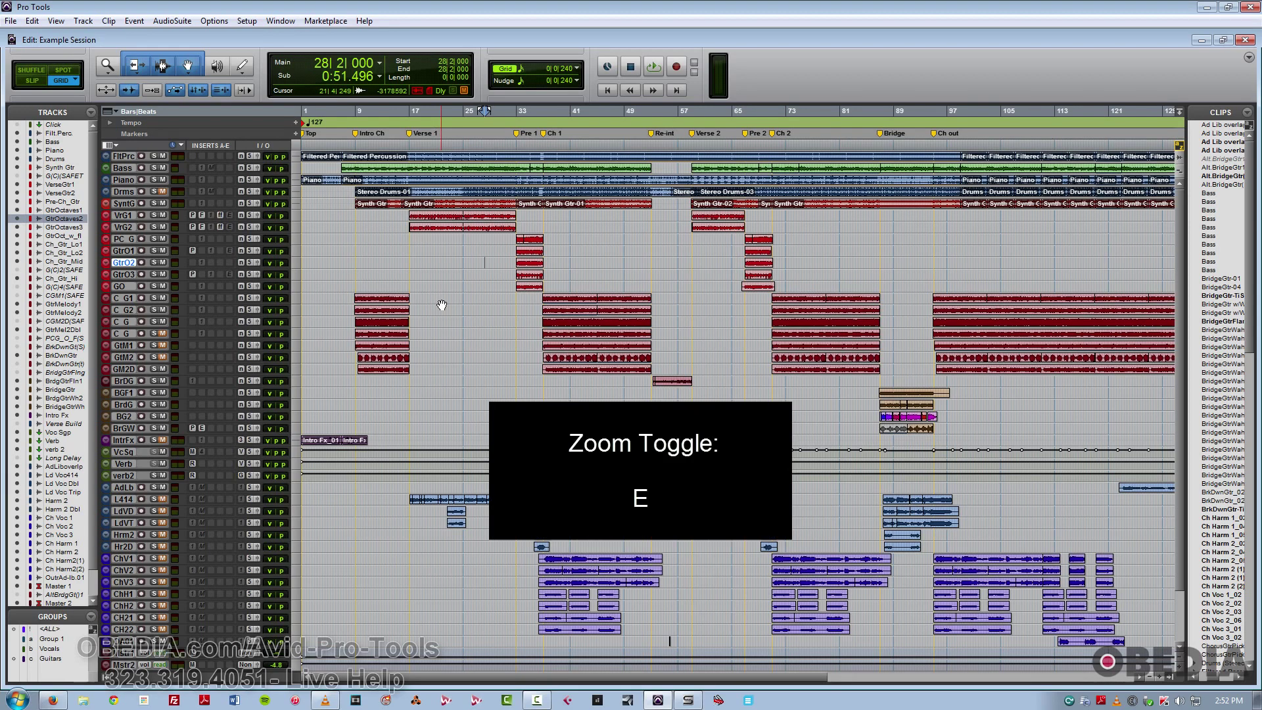
Step: Place the cursor at 14|1|000 on the GtrOctaves1 track and switch Zoom Toggle on and off for that track
{"action": "left_click", "coordinate": [388, 250]}
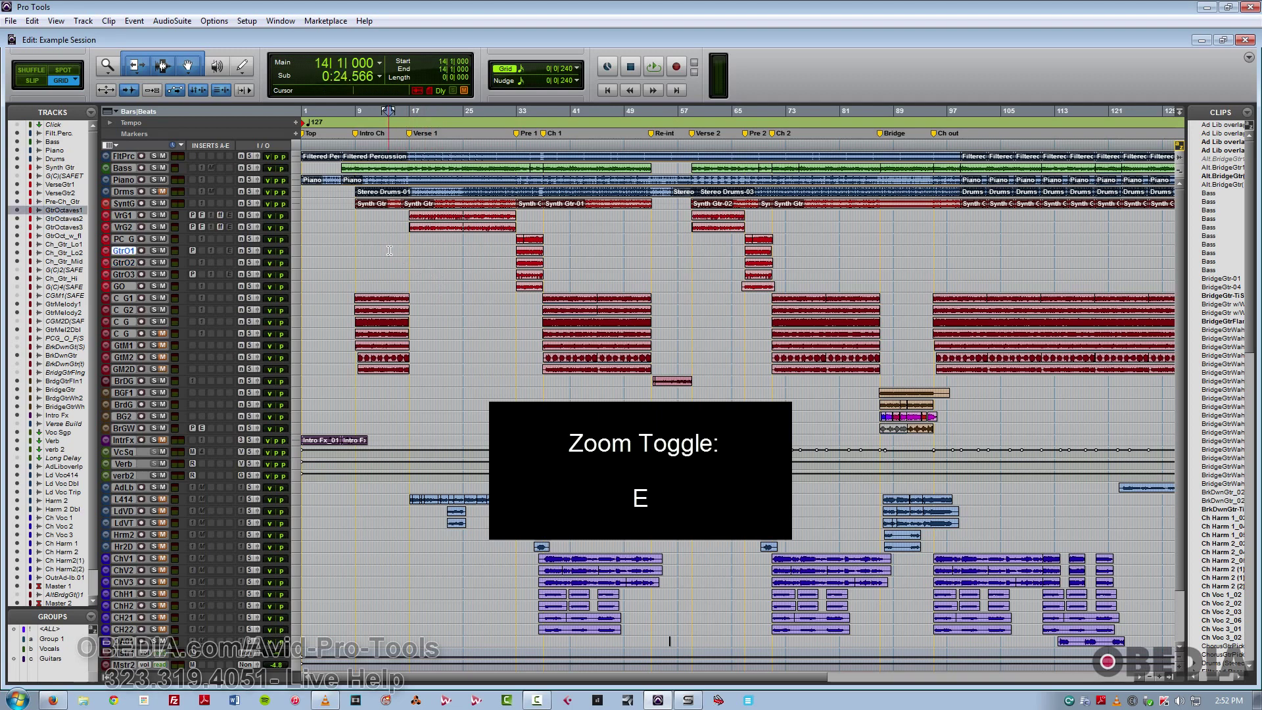
{"action": "key", "text": "e"}
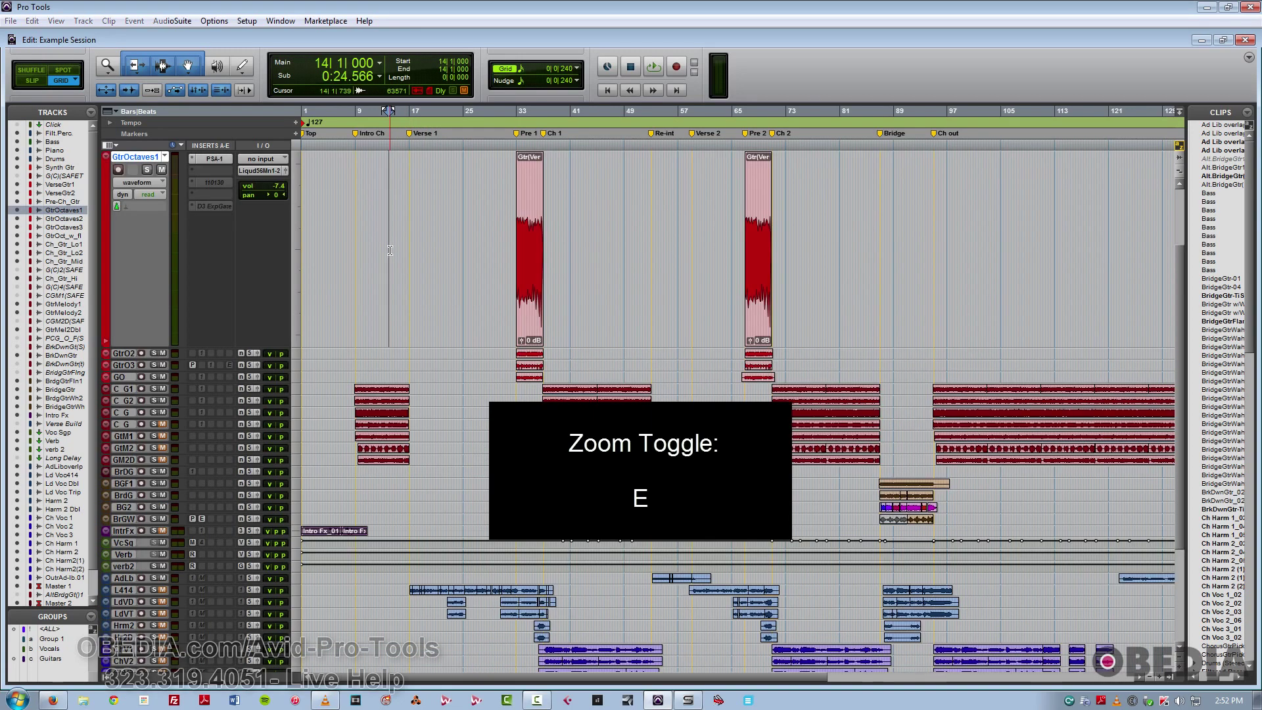
{"action": "key", "text": "e"}
{"action": "key", "text": "e"}
{"action": "key", "text": "e"}
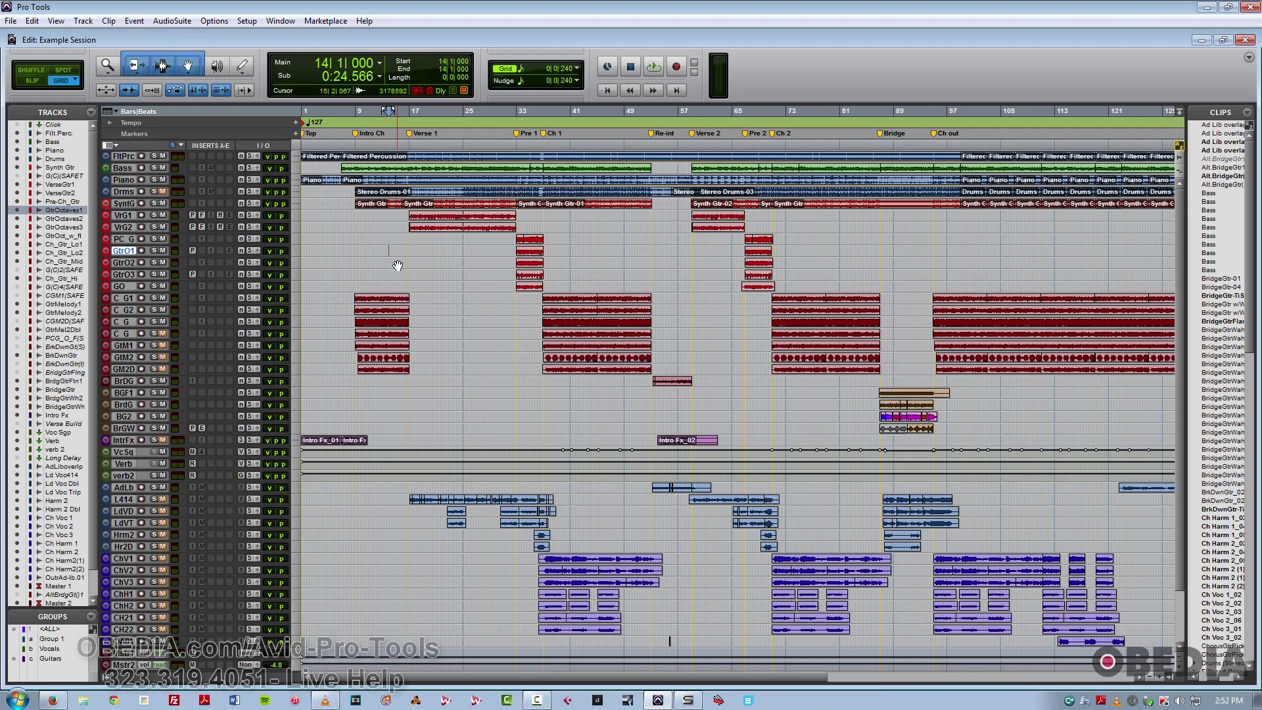
Step: Select the Chorus 1 clip on the Ch_Gtr_Mid track, zoom in on it and enlarge the track's height
{"action": "double_click", "coordinate": [554, 320]}
{"action": "key", "text": "t"}
{"action": "key", "text": "t"}
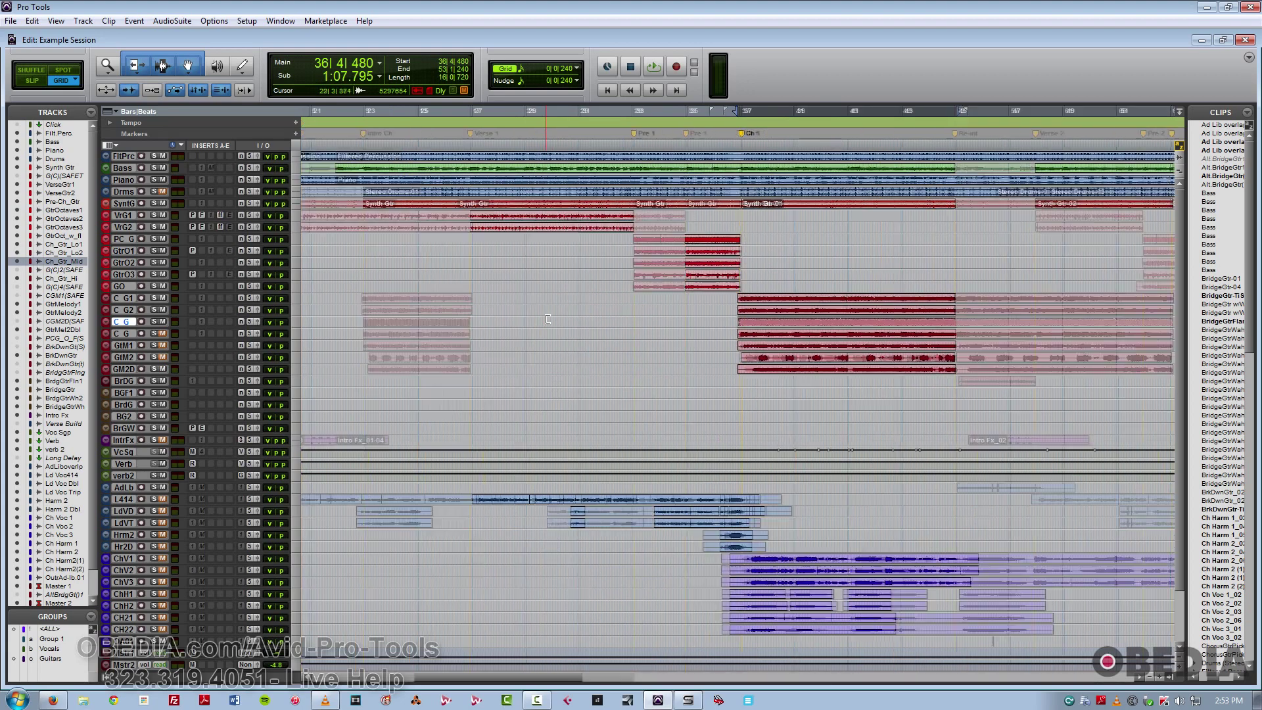
{"action": "key", "text": "super+Up"}
{"action": "key", "text": "super+Up"}
{"action": "key", "text": "super+Up"}
{"action": "key", "text": "super+Up"}
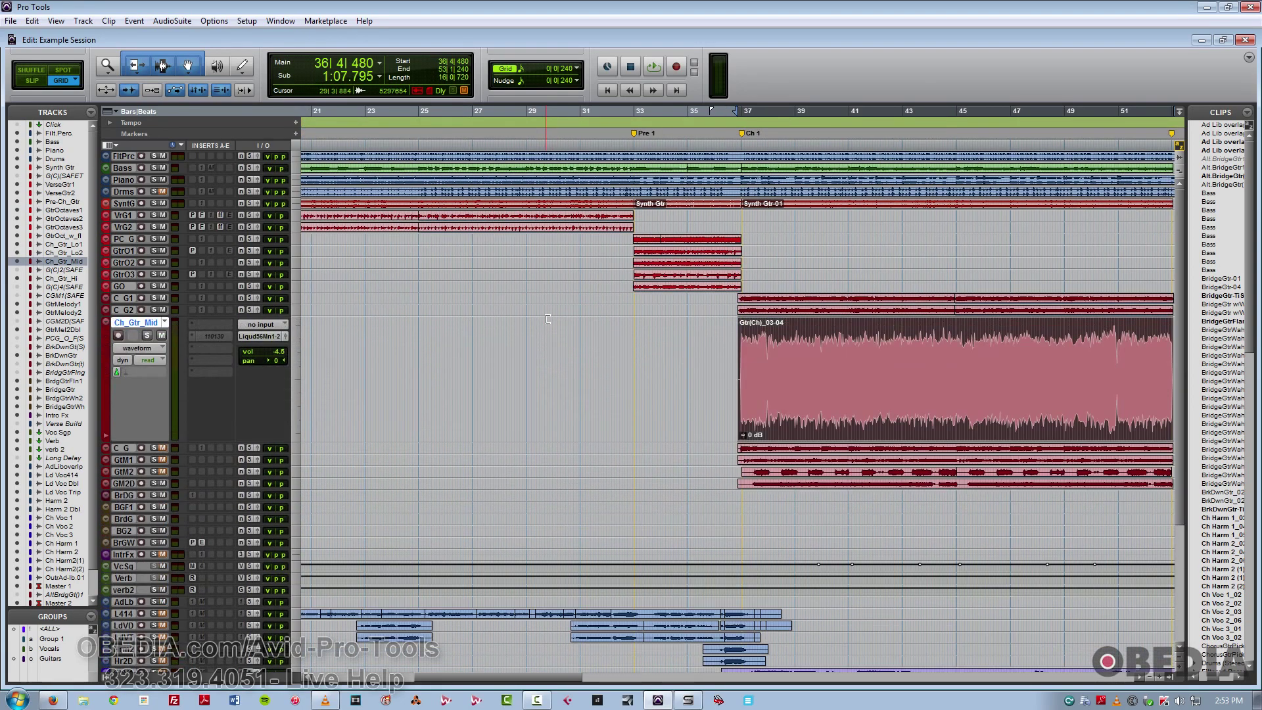
{"action": "scroll", "coordinate": [566, 353], "scroll_direction": "right", "scroll_amount": 4}
{"action": "scroll", "coordinate": [579, 355], "scroll_direction": "right", "scroll_amount": 2}
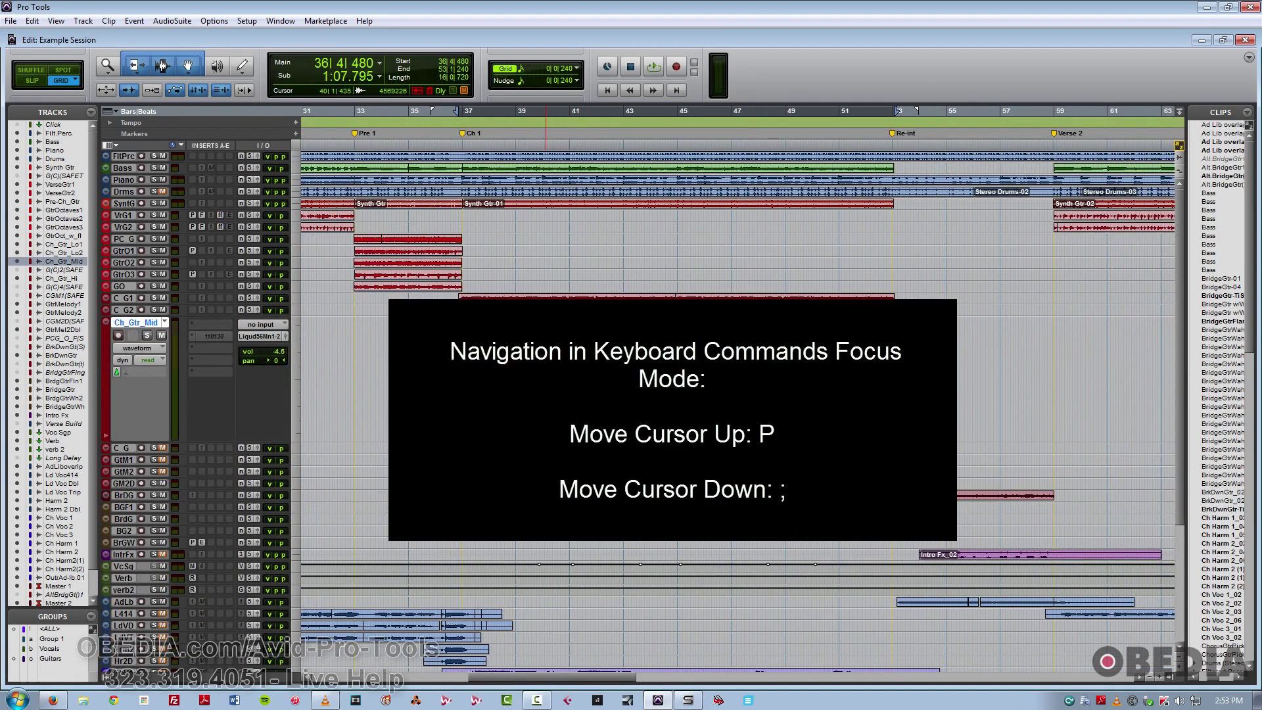
Step: Place the cursor at 40|1|240 on the Ch_Gtr_Mid track and move it up through the tracks to GtrOctaves2
{"action": "left_click", "coordinate": [545, 368]}
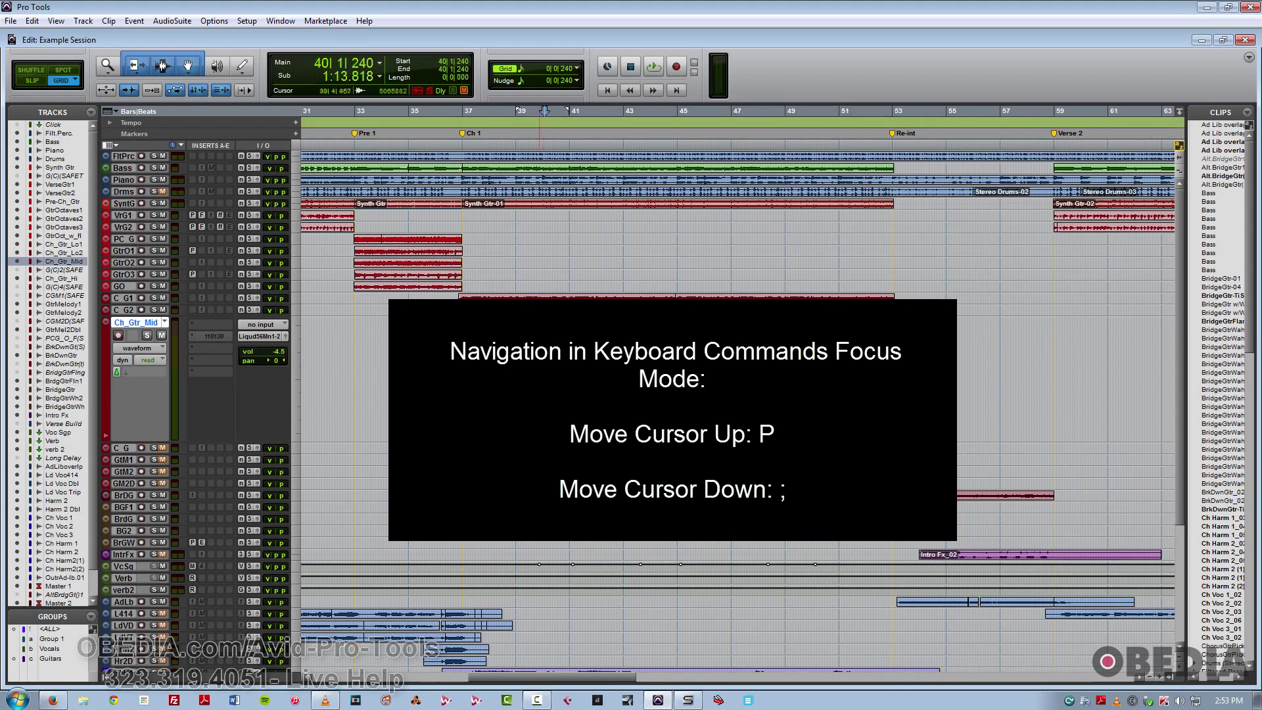
{"action": "key", "text": "p"}
{"action": "key", "text": "p"}
{"action": "key", "text": "p"}
{"action": "key", "text": "p"}
{"action": "key", "text": "p"}
{"action": "key", "text": "p"}
{"action": "key", "text": "p"}
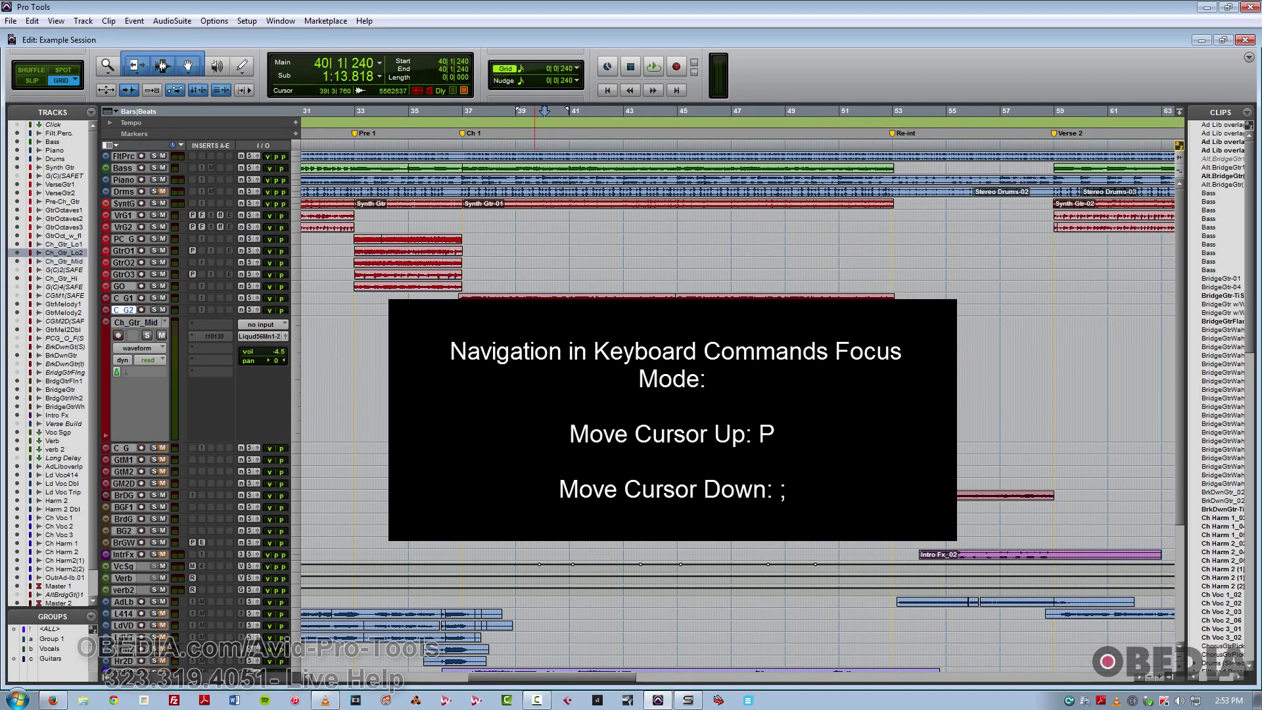
Step: Move the edit cursor down through the tracks to GtrMel2Dbl, keeping its timeline position
{"action": "key", "text": "semicolon"}
{"action": "key", "text": "semicolon"}
{"action": "key", "text": "semicolon"}
{"action": "key", "text": "semicolon"}
{"action": "key", "text": "semicolon"}
{"action": "key", "text": "semicolon"}
{"action": "key", "text": "semicolon"}
{"action": "key", "text": "semicolon"}
{"action": "key", "text": "semicolon"}
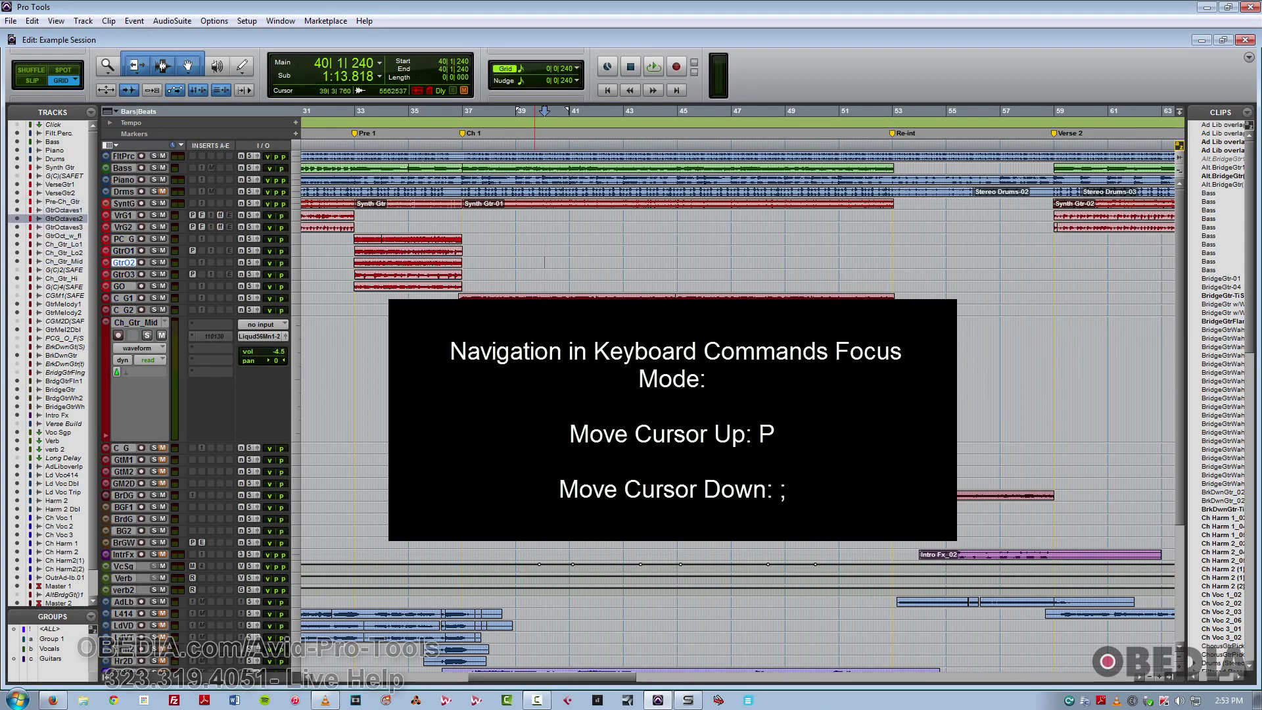
{"action": "key", "text": "semicolon"}
{"action": "key", "text": "semicolon"}
{"action": "key", "text": "semicolon"}
{"action": "key", "text": "semicolon"}
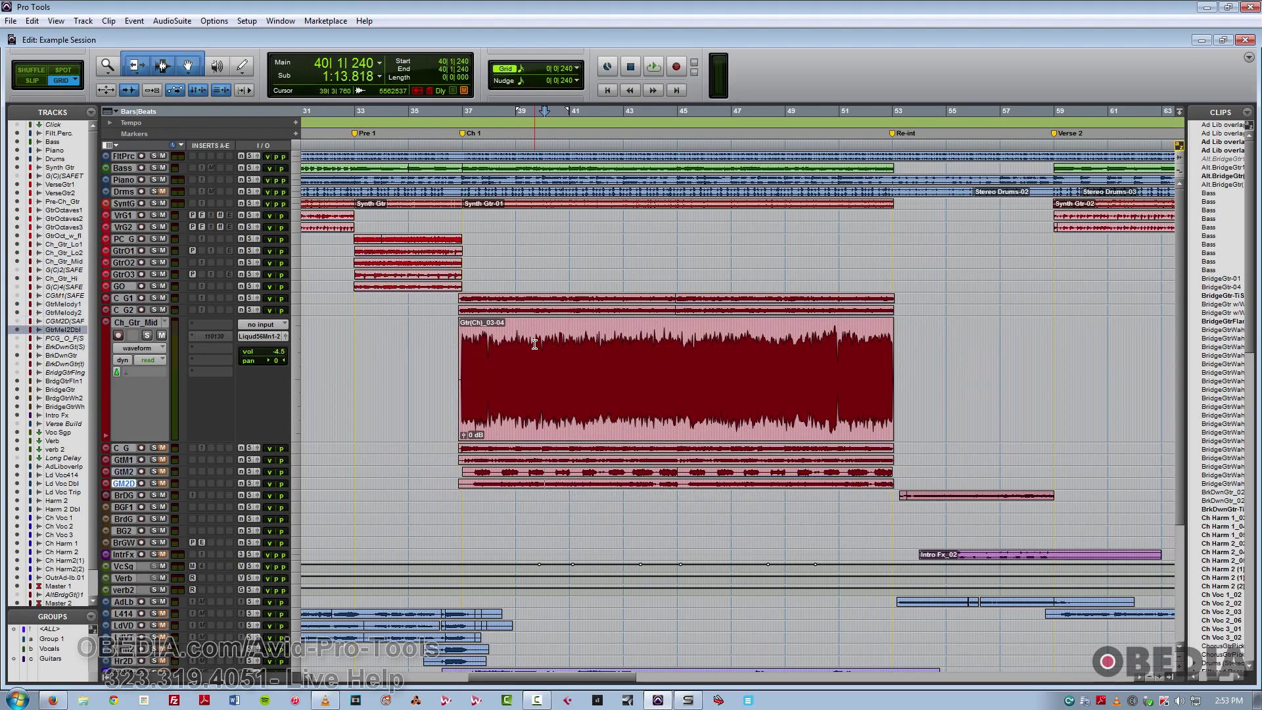
Step: Move the edit cursor back up past Ch_Gtr_Lo2, then down again onto the Ch_Gtr_Mid track
{"action": "key", "text": "p"}
{"action": "key", "text": "p"}
{"action": "key", "text": "p"}
{"action": "key", "text": "p"}
{"action": "key", "text": "p"}
{"action": "key", "text": "p"}
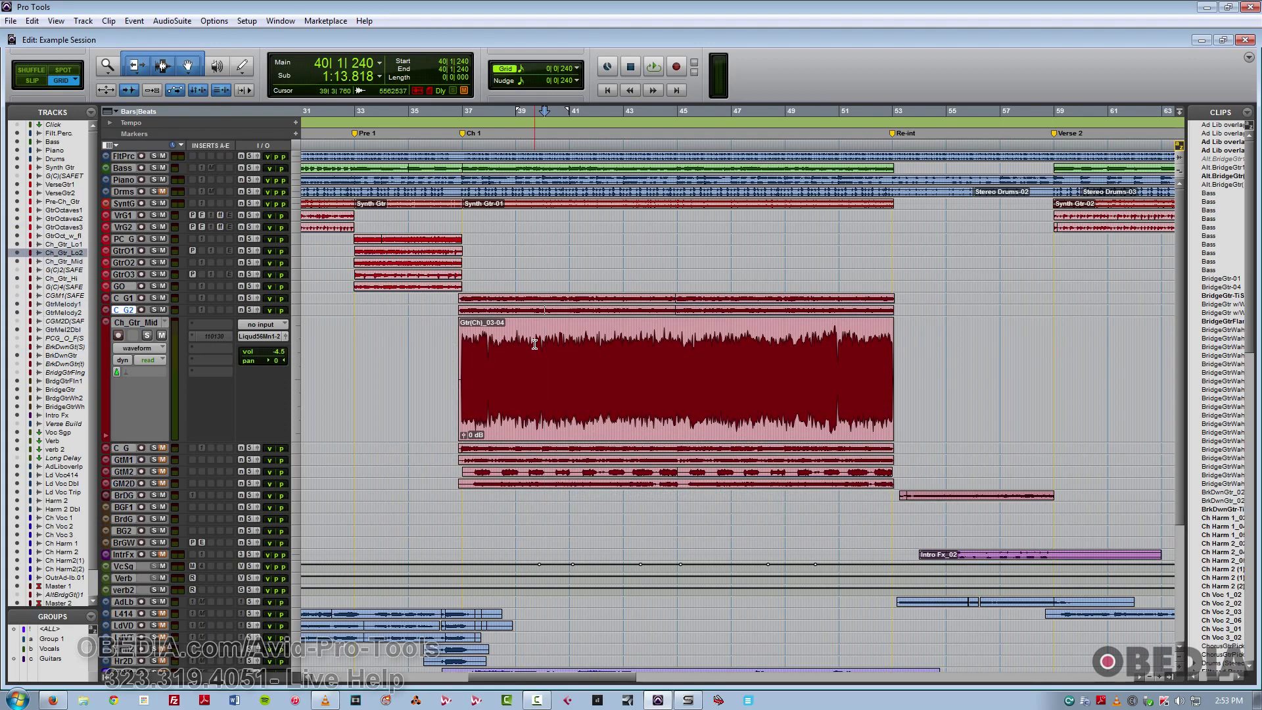
{"action": "key", "text": "p"}
{"action": "key", "text": "semicolon"}
{"action": "key", "text": "semicolon"}
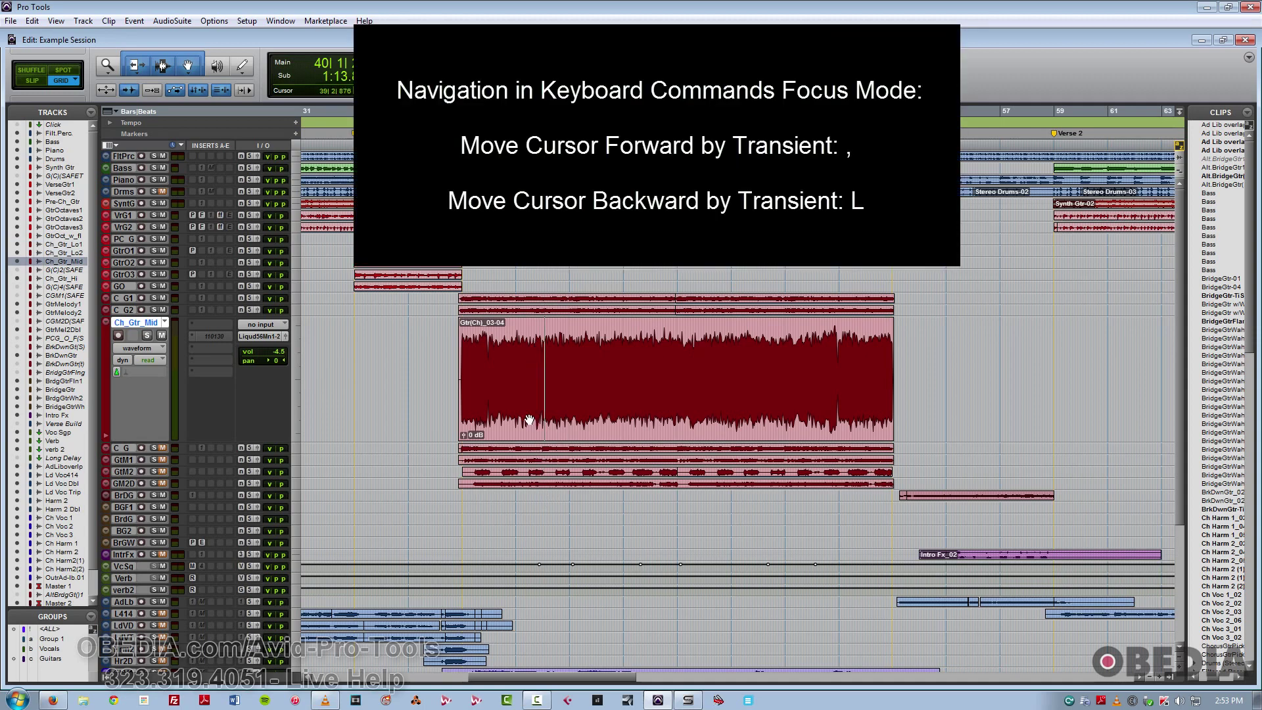
Step: Zoom in on the Ch_Gtr_Mid waveform, move the cursor forward by transient to 45|1|044, then back by transient to 40|4|953
{"action": "key", "text": "t"}
{"action": "key", "text": "t"}
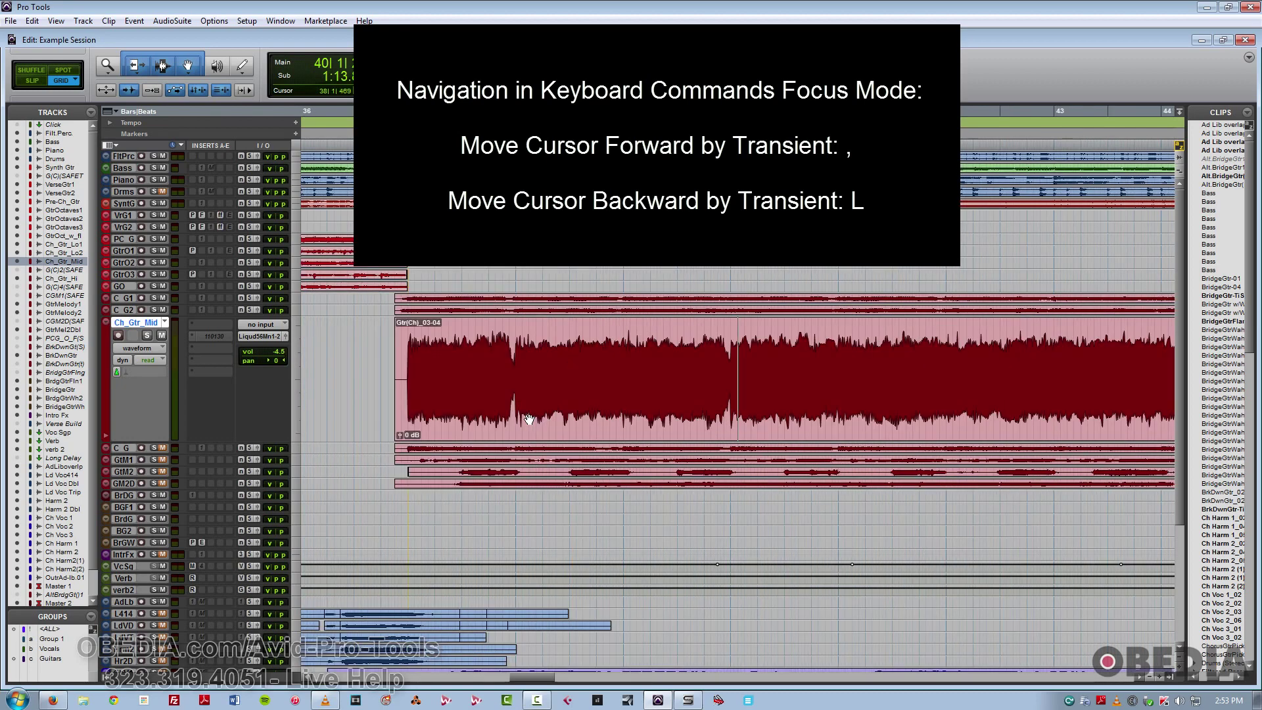
{"action": "key", "text": "comma"}
{"action": "key", "text": "comma"}
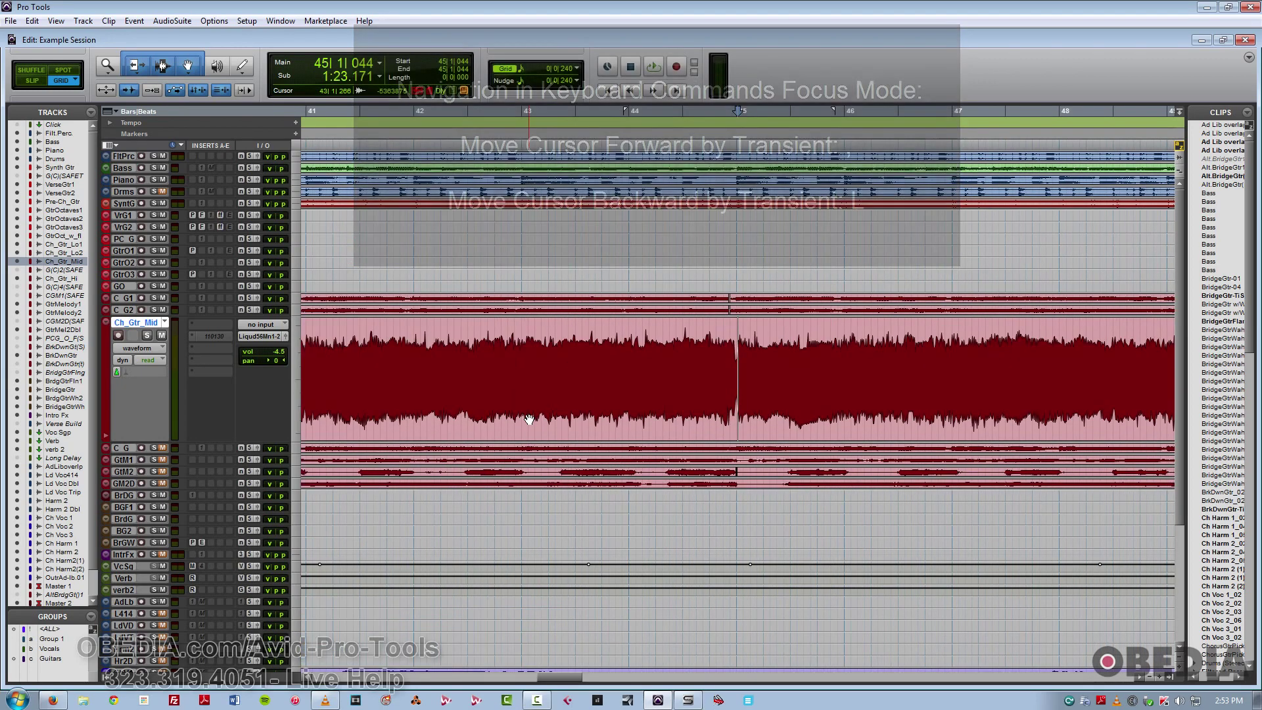
{"action": "key", "text": "l"}
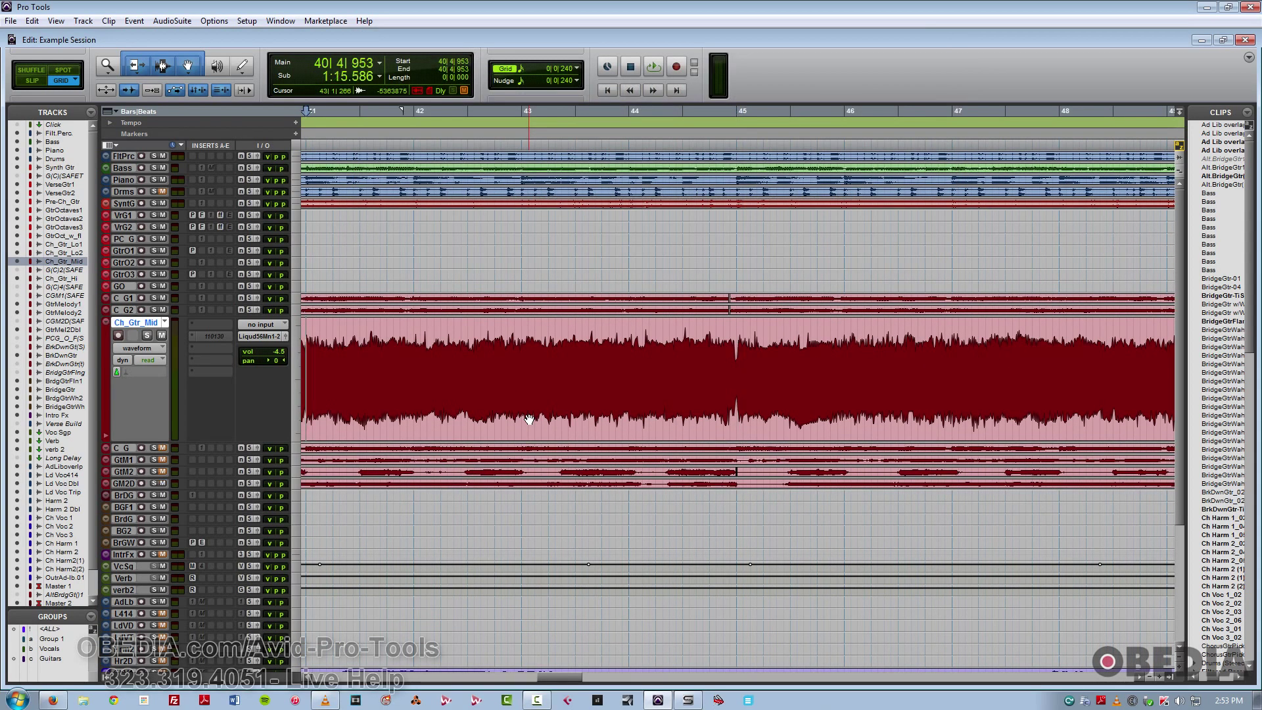
Step: Zoom out horizontally and move the edit cursor forward by transient on the Ch_Gtr_Mid track to 48|4|955
{"action": "key", "text": "r"}
{"action": "key", "text": "r"}
{"action": "key", "text": "Tab"}
{"action": "key", "text": "Tab"}
{"action": "key", "text": "Tab"}
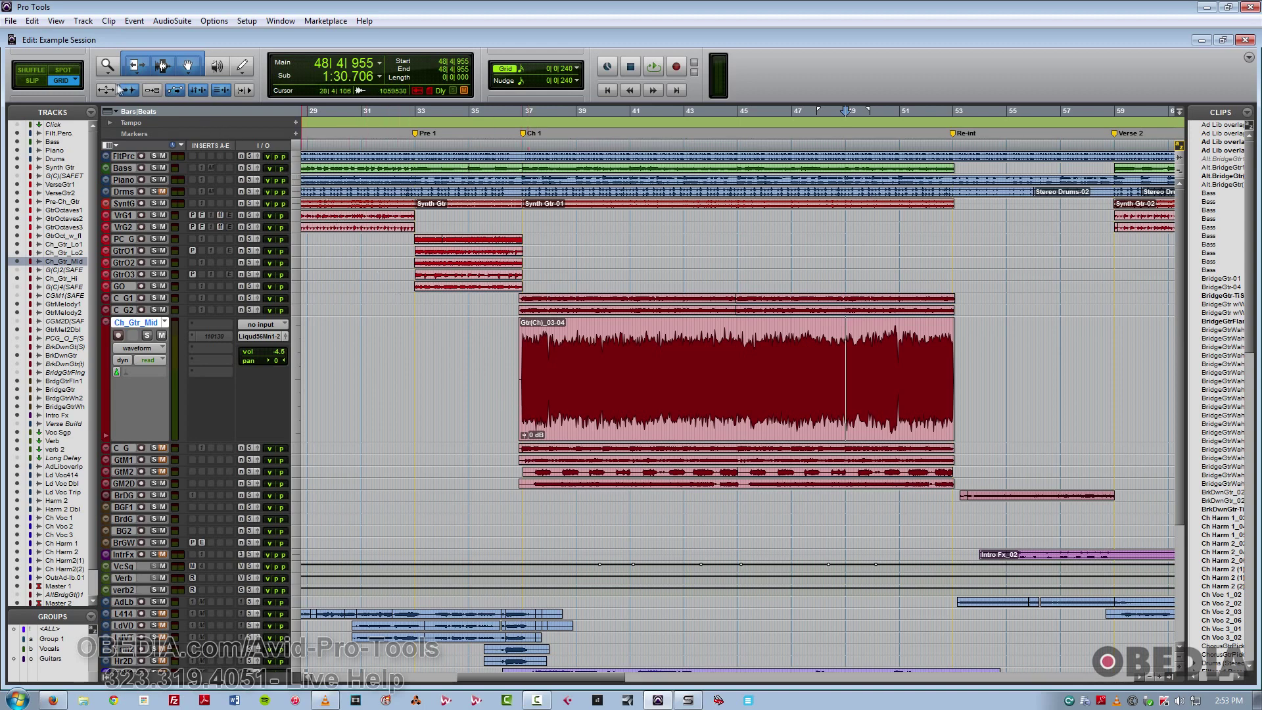
Step: Place the cursor at 38|3|240 in the Gtr(Ch)_03-04 clip, then step forward and back by clip boundary to 36|4|480
{"action": "left_click", "coordinate": [564, 348]}
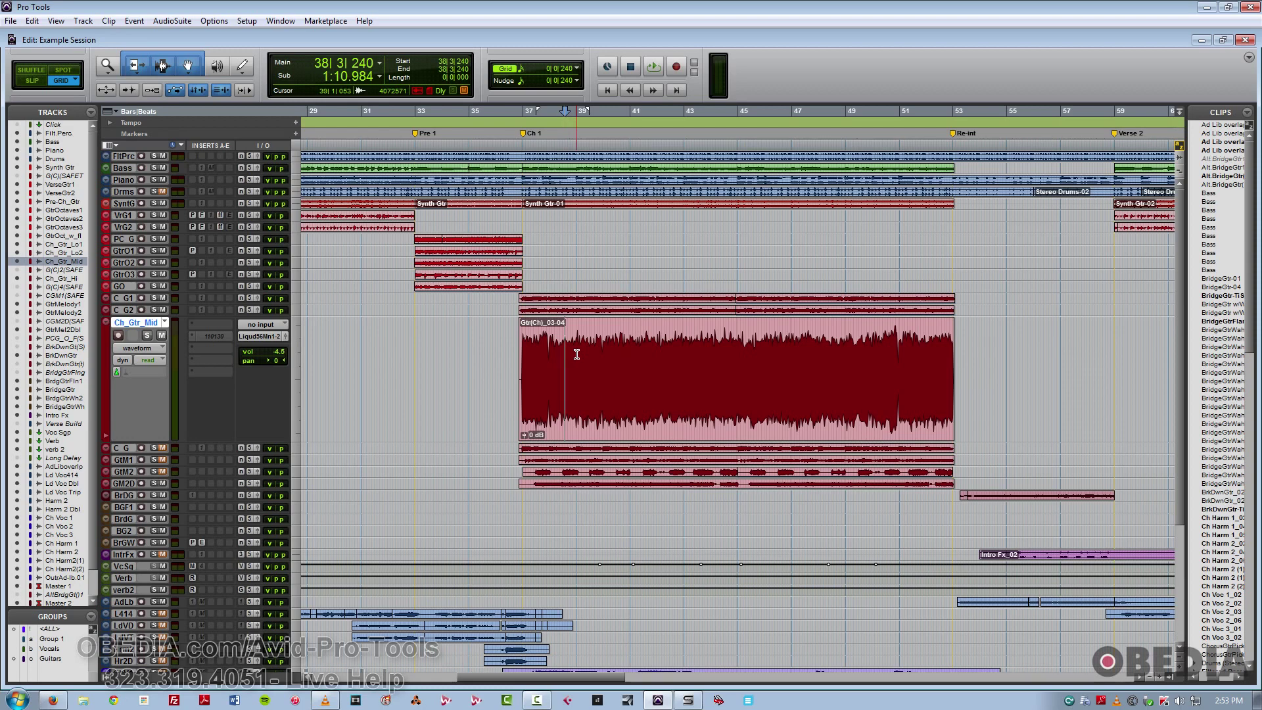
{"action": "key", "text": "Tab"}
{"action": "key", "text": "Tab"}
{"action": "key", "text": "ctrl+Tab"}
{"action": "key", "text": "ctrl+Tab"}
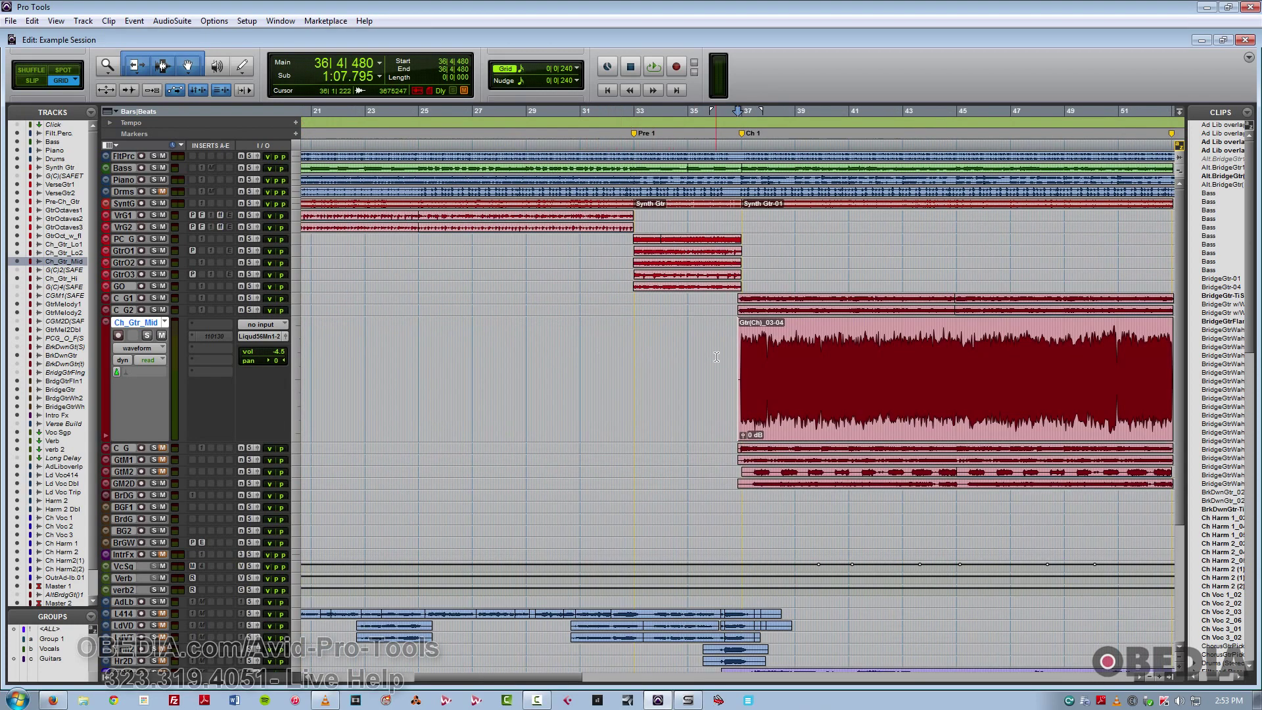
Step: Show the whole session, move the cursor back by clip boundary to 9|1|000, then forward to 53|1|240
{"action": "key", "text": "alt+a"}
{"action": "key", "text": "ctrl+Tab"}
{"action": "key", "text": "ctrl+Tab"}
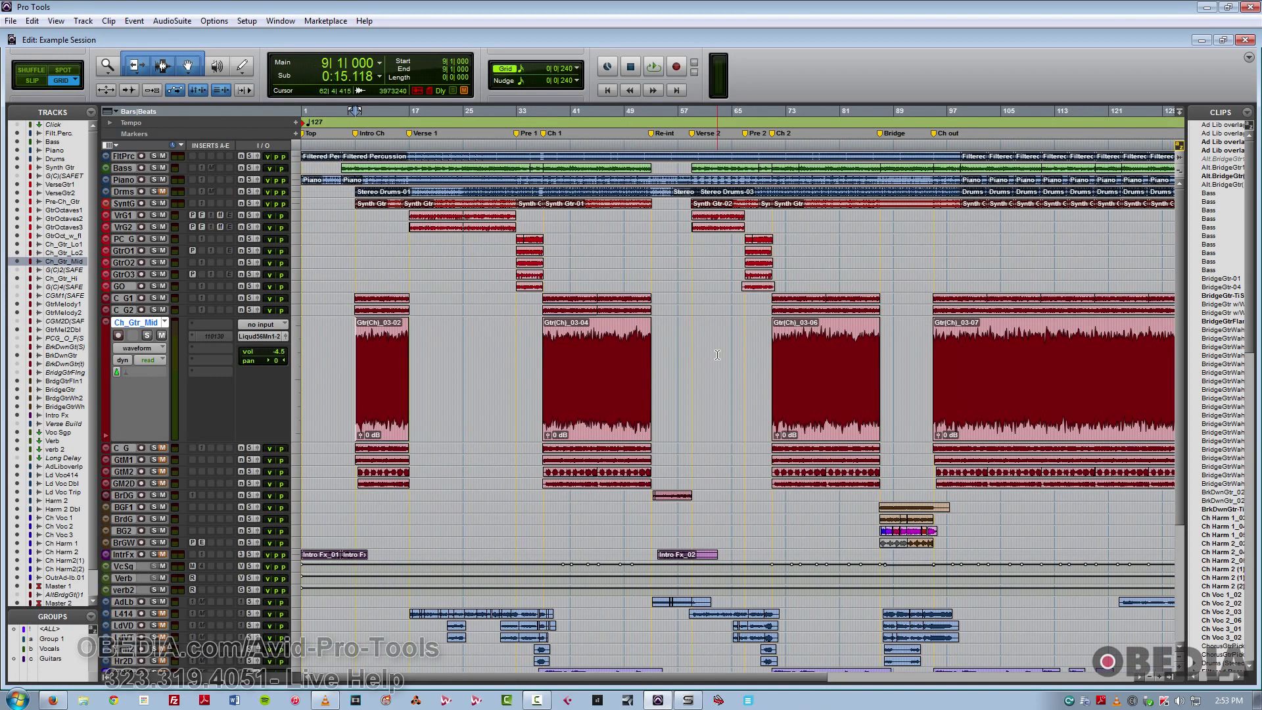
{"action": "key", "text": "Tab"}
{"action": "key", "text": "Tab"}
{"action": "key", "text": "Tab"}
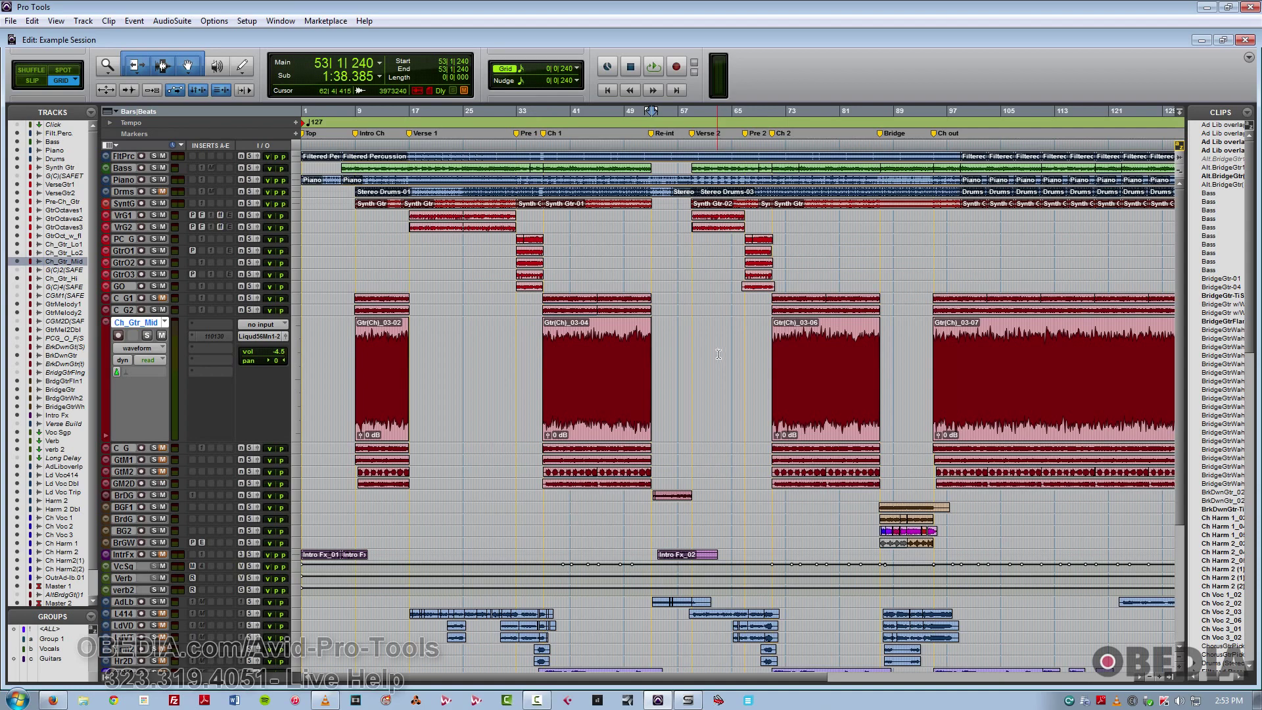
Step: Place the cursor at 45|4|480 in the Gtr(Ch)_03-04 clip and zoom in horizontally around it
{"action": "left_click", "coordinate": [602, 364]}
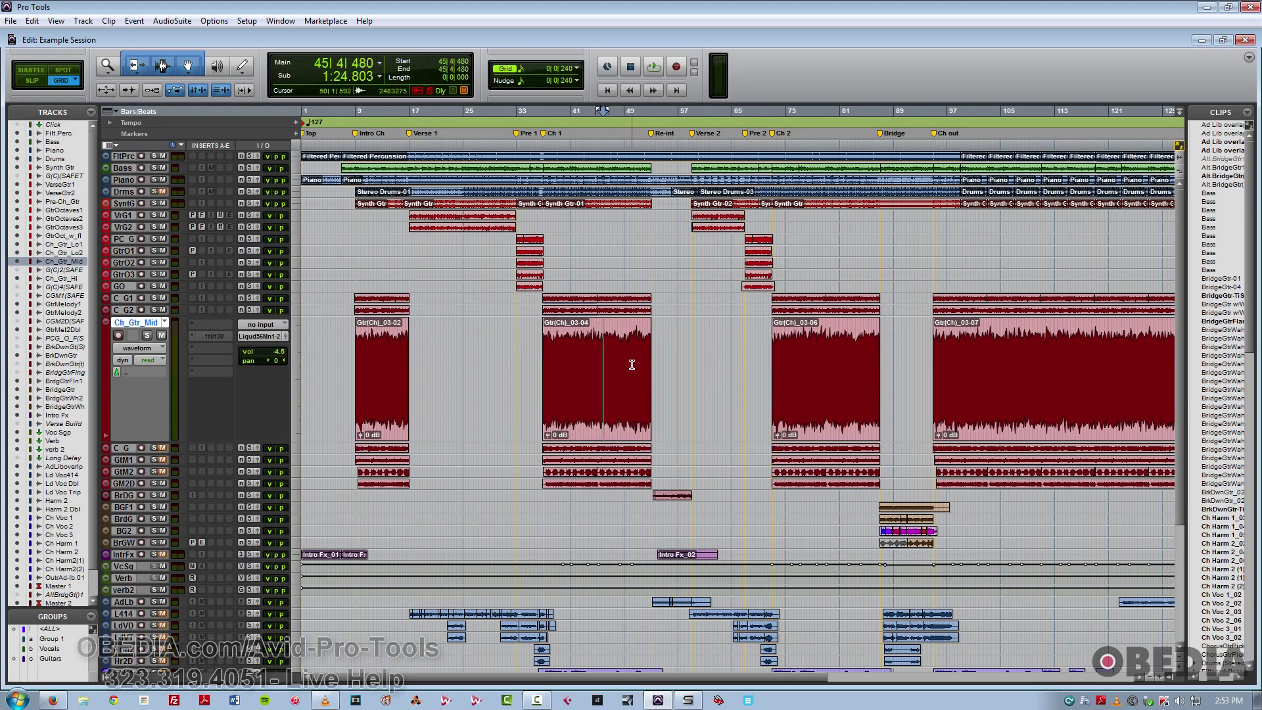
{"action": "key", "text": "t"}
{"action": "key", "text": "t"}
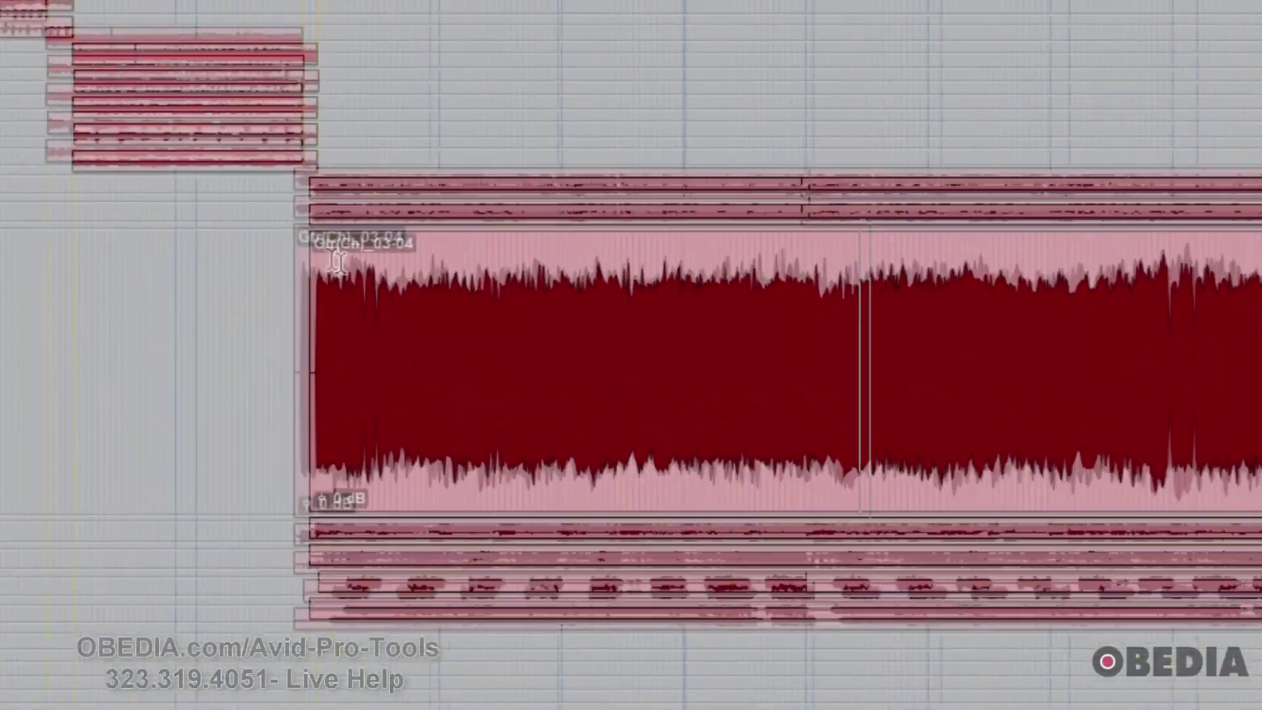
Step: Start and stop playback inside the Gtr(Ch)_03-04 clip to compare the cursor's behaviour with timeline insertion following off and on
{"action": "left_click", "coordinate": [440, 289]}
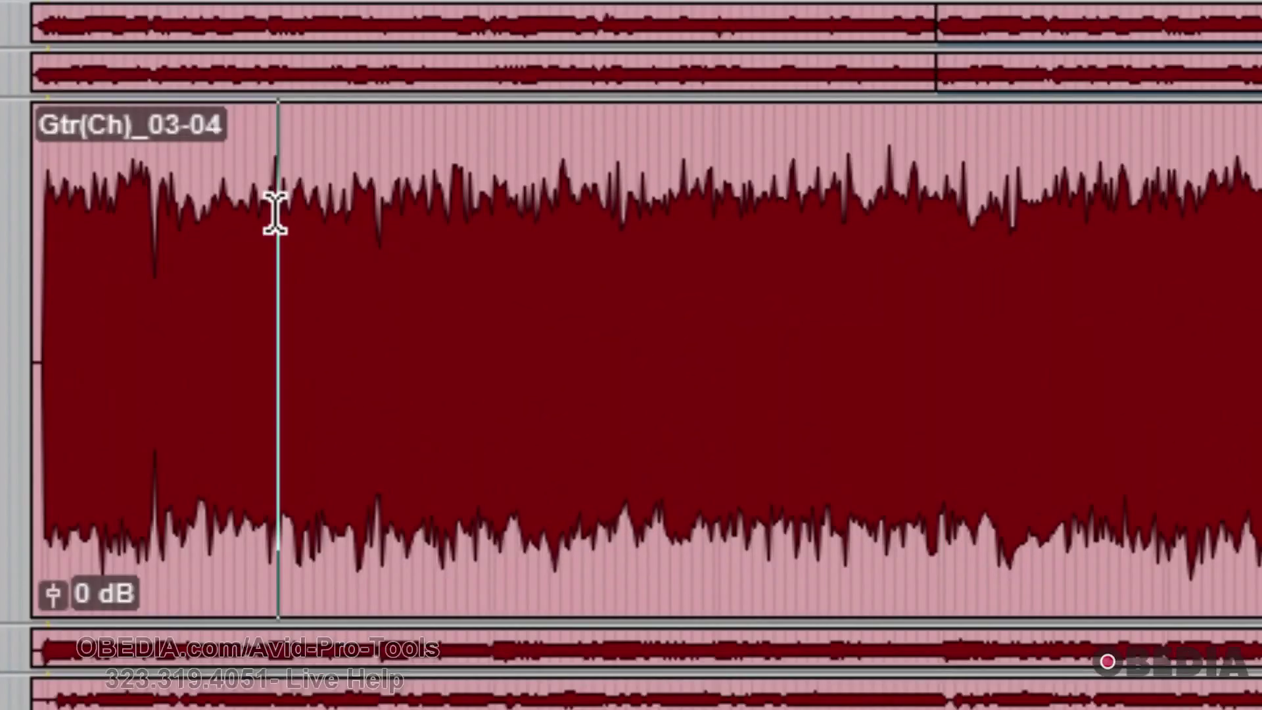
{"action": "key", "text": "space"}
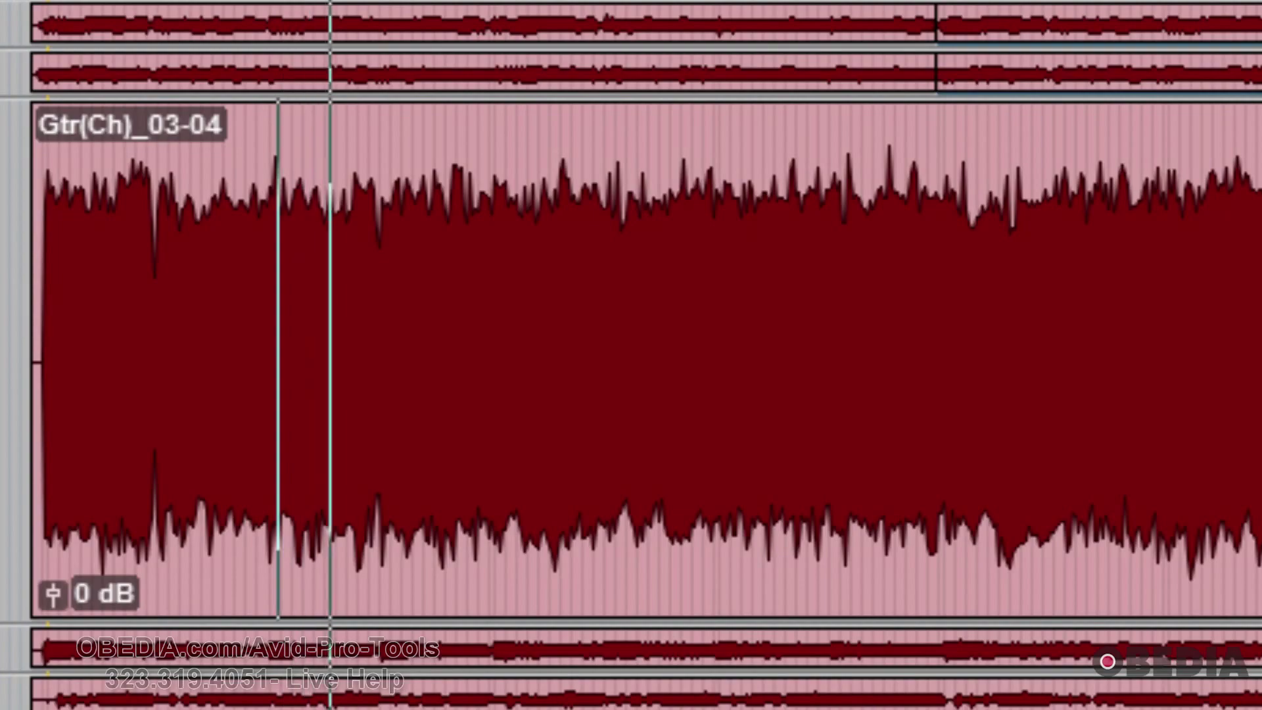
{"action": "key", "text": "space"}
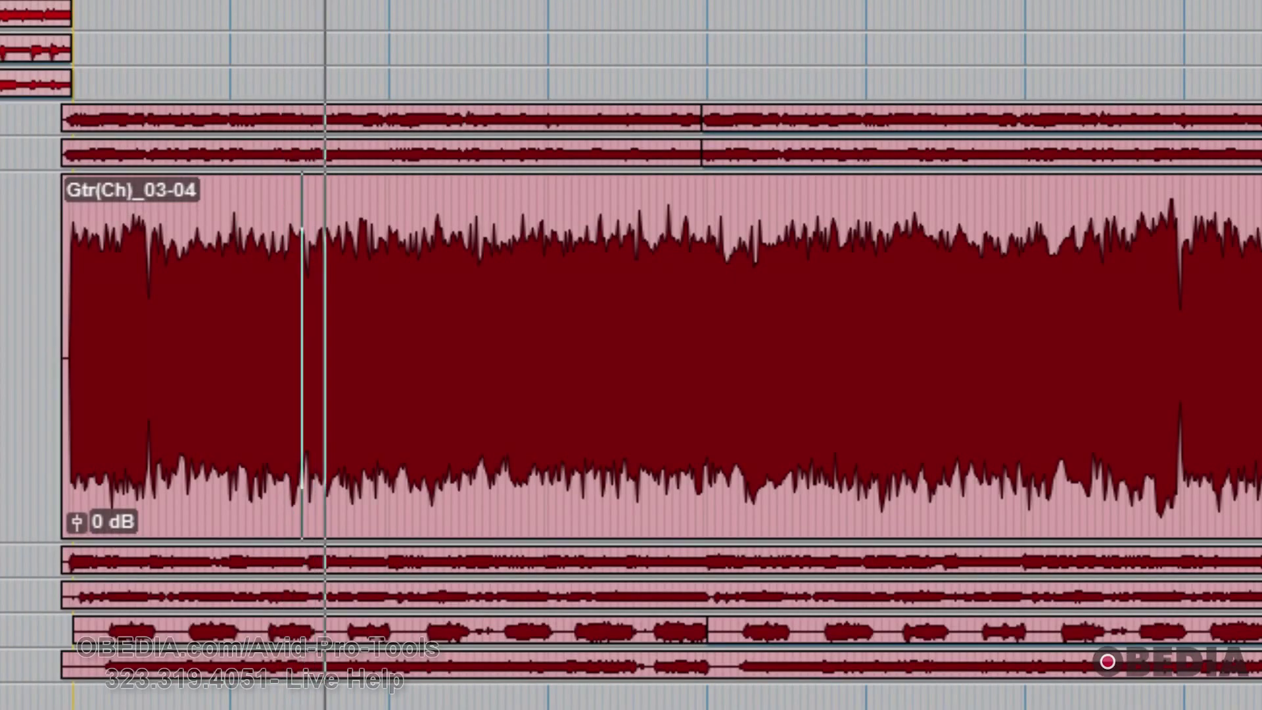
{"action": "key", "text": "space"}
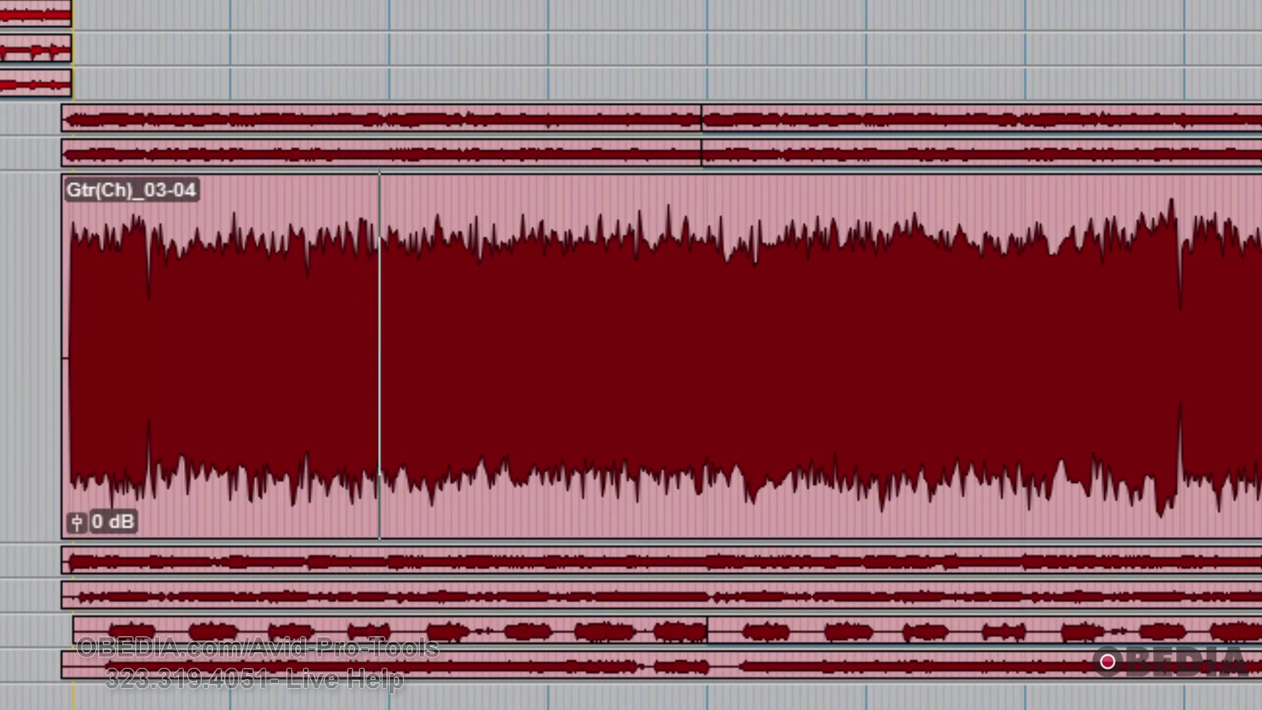
{"action": "key", "text": "space"}
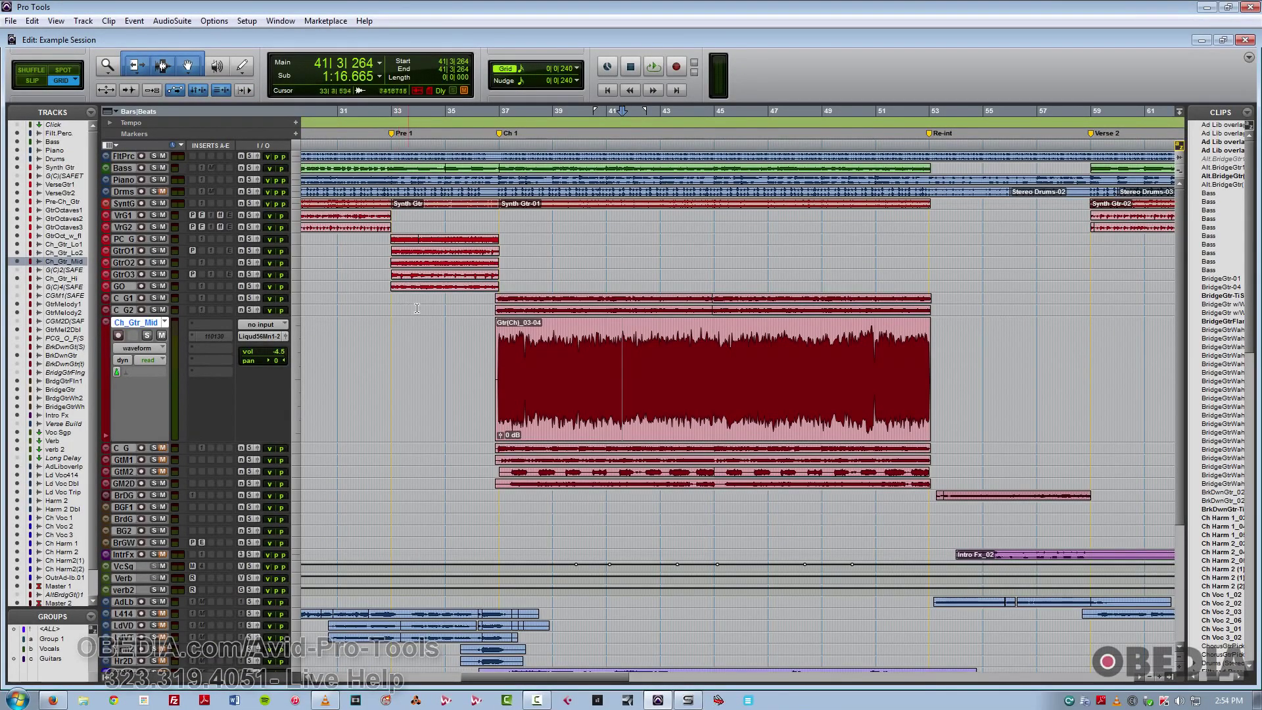
Step: Place the cursor at 40|1|480 on the Ch_Gtr_Mid track and zoom in closely on the waveform
{"action": "left_click", "coordinate": [582, 371]}
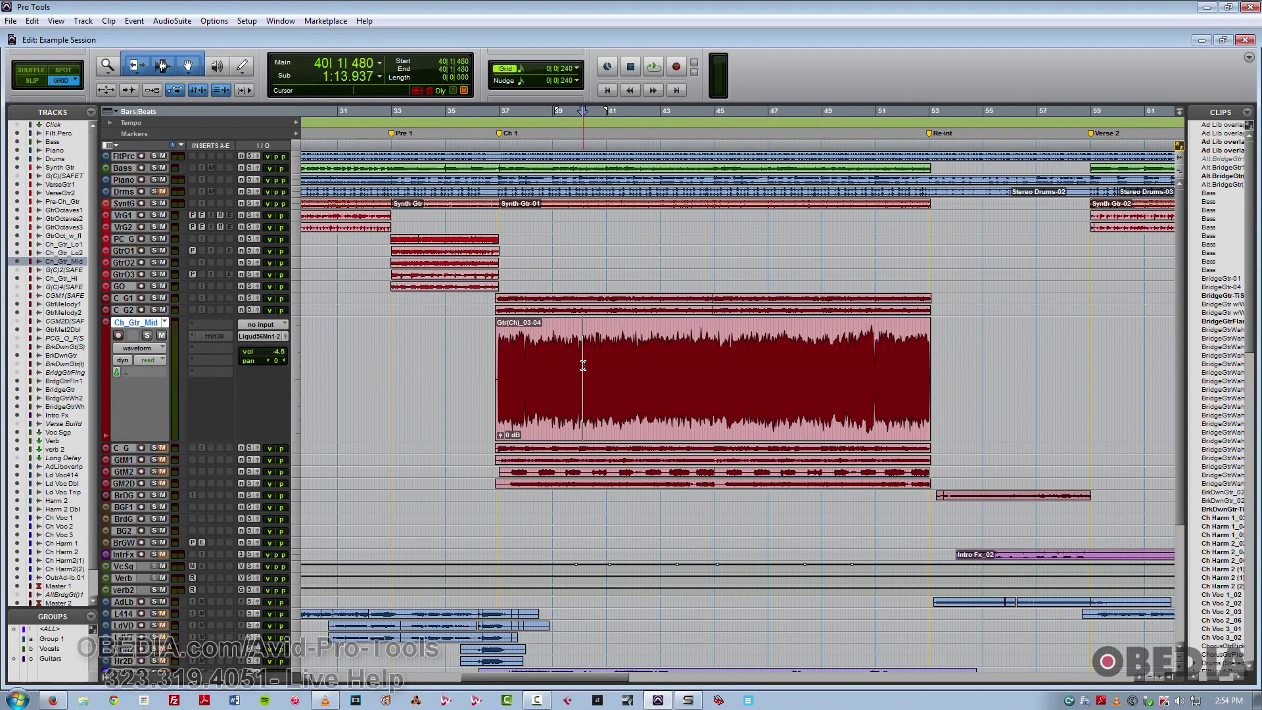
{"action": "key", "text": "ctrl+bracketright"}
{"action": "key", "text": "ctrl+bracketright"}
{"action": "key", "text": "ctrl+bracketright"}
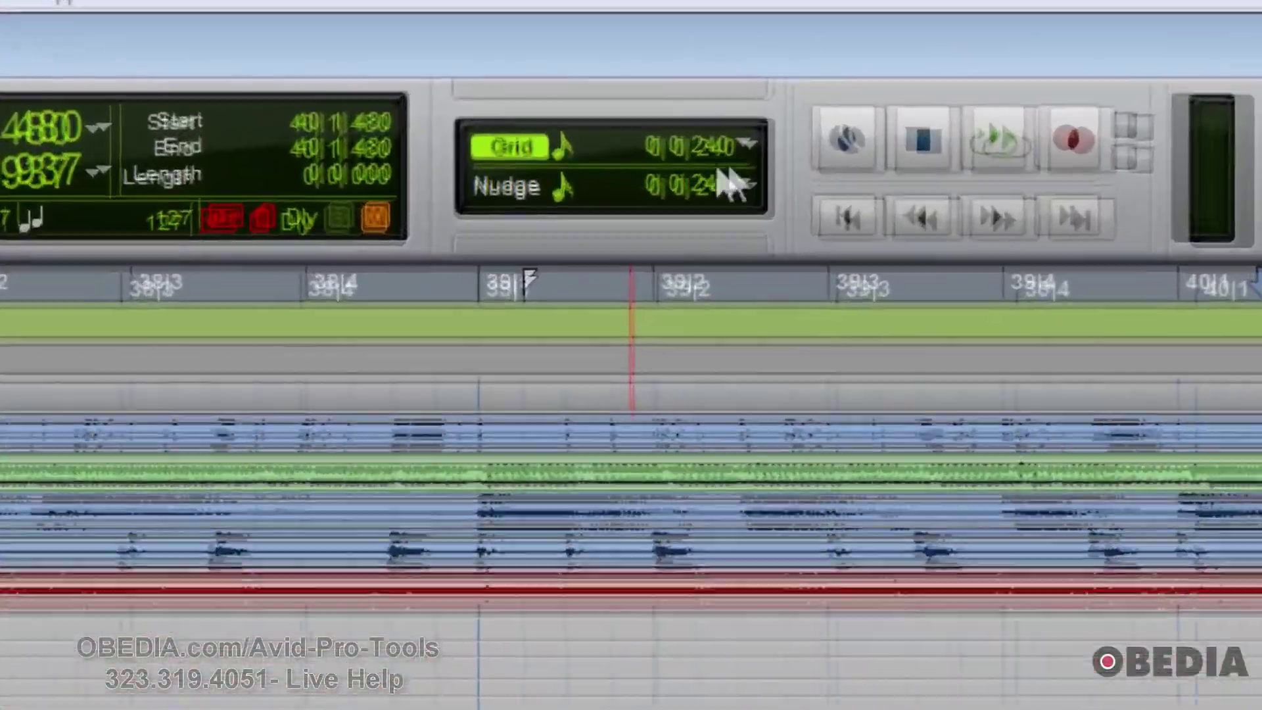
Step: Set both the Grid and the Nudge values to 1/8 note
{"action": "left_click", "coordinate": [577, 68]}
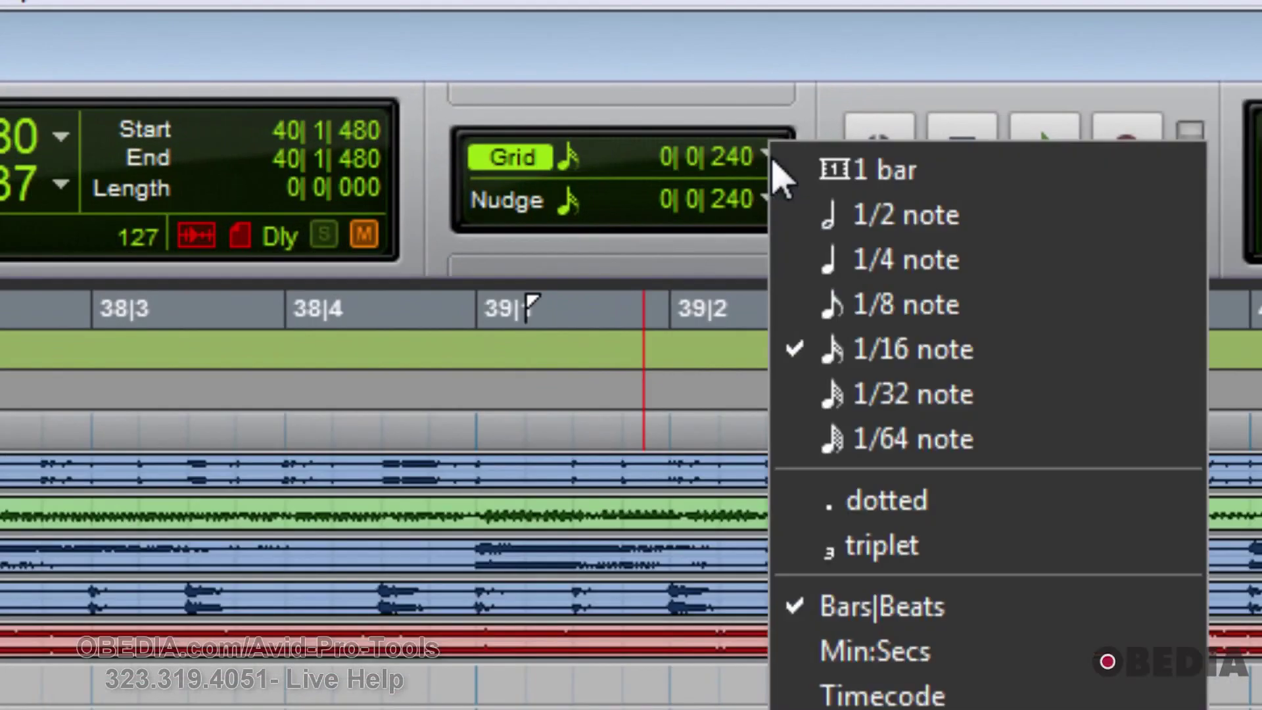
{"action": "left_click", "coordinate": [868, 307]}
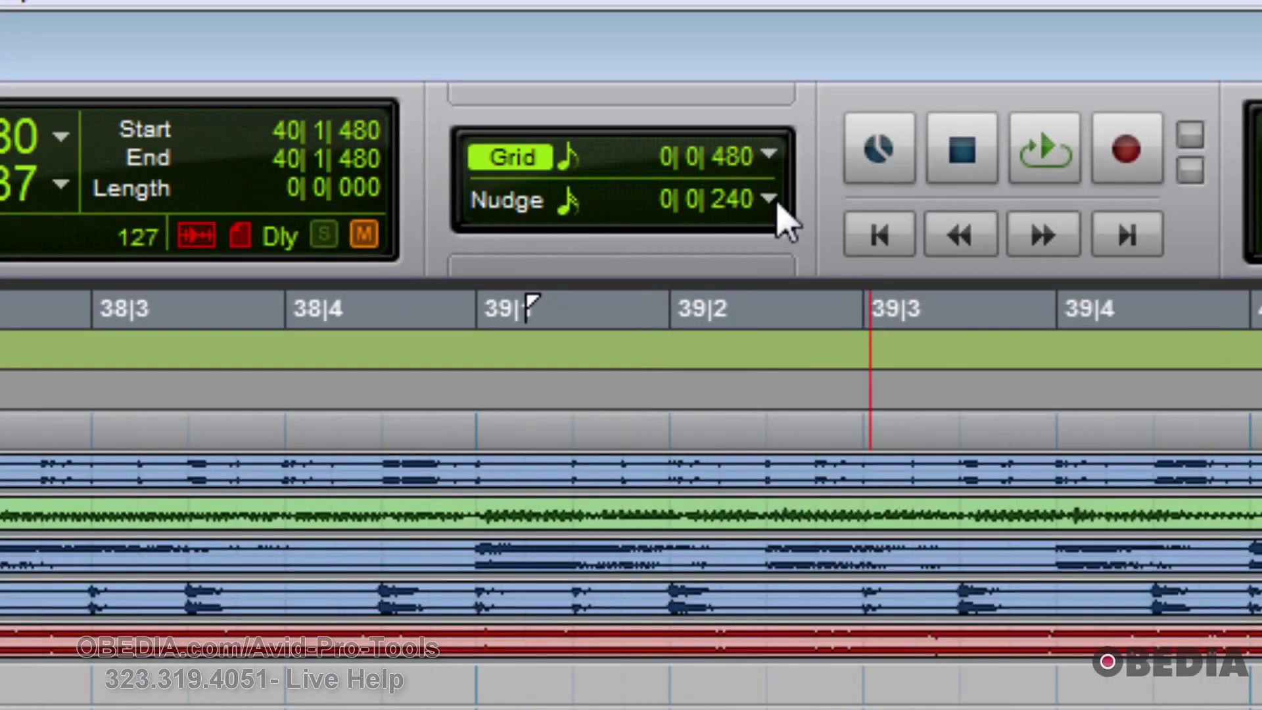
{"action": "left_click", "coordinate": [778, 201]}
{"action": "left_click", "coordinate": [831, 352]}
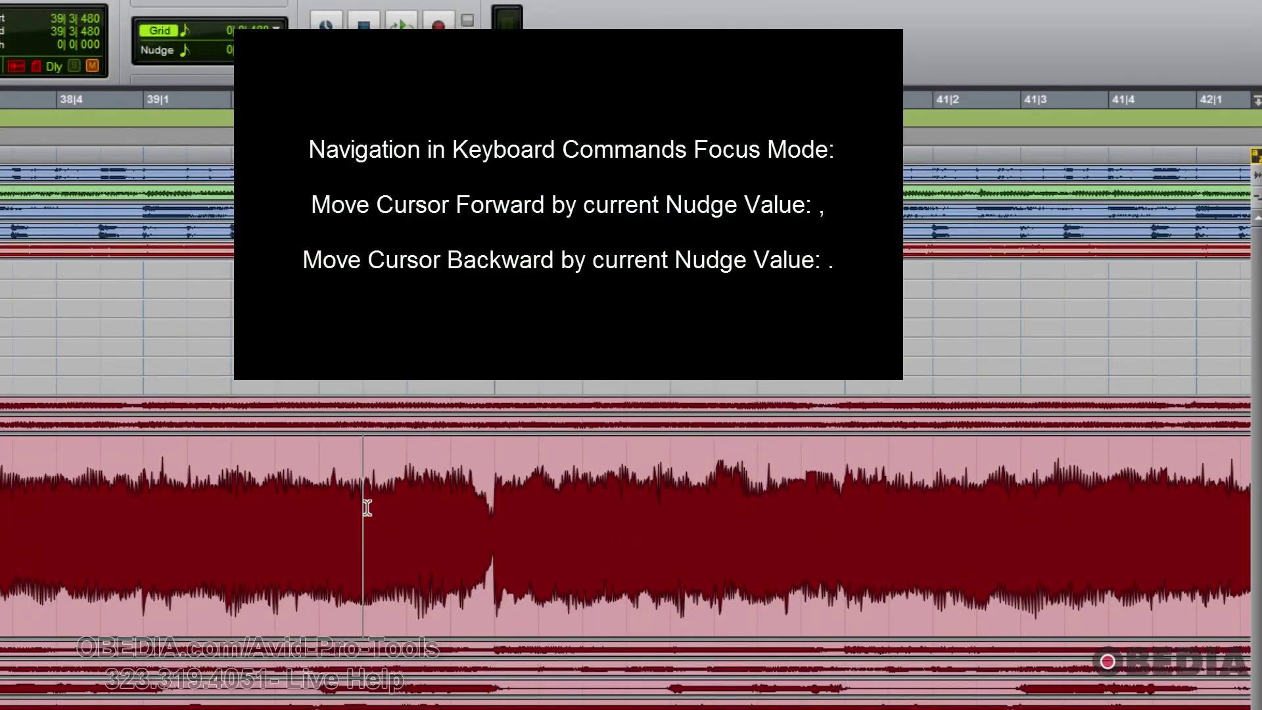
Step: Move the cursor forward by the nudge value from 39|3|480 to 40|2|000, then back to 39|3|480
{"action": "key", "text": "period"}
{"action": "key", "text": "period"}
{"action": "key", "text": "period"}
{"action": "key", "text": "period"}
{"action": "key", "text": "period"}
{"action": "key", "text": "period"}
{"action": "key", "text": "period"}
{"action": "key", "text": "period"}
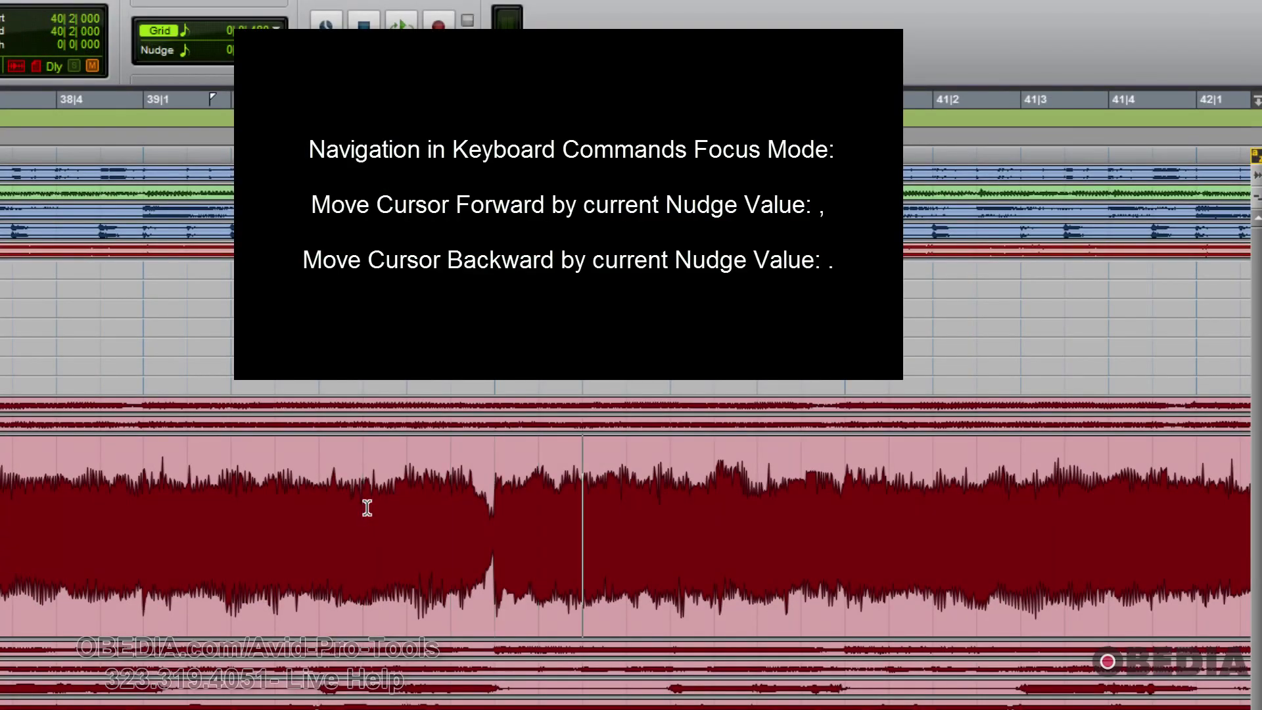
{"action": "key", "text": "comma"}
{"action": "key", "text": "comma"}
{"action": "key", "text": "comma"}
{"action": "key", "text": "comma"}
{"action": "key", "text": "comma"}
{"action": "key", "text": "comma"}
{"action": "key", "text": "comma"}
{"action": "key", "text": "comma"}
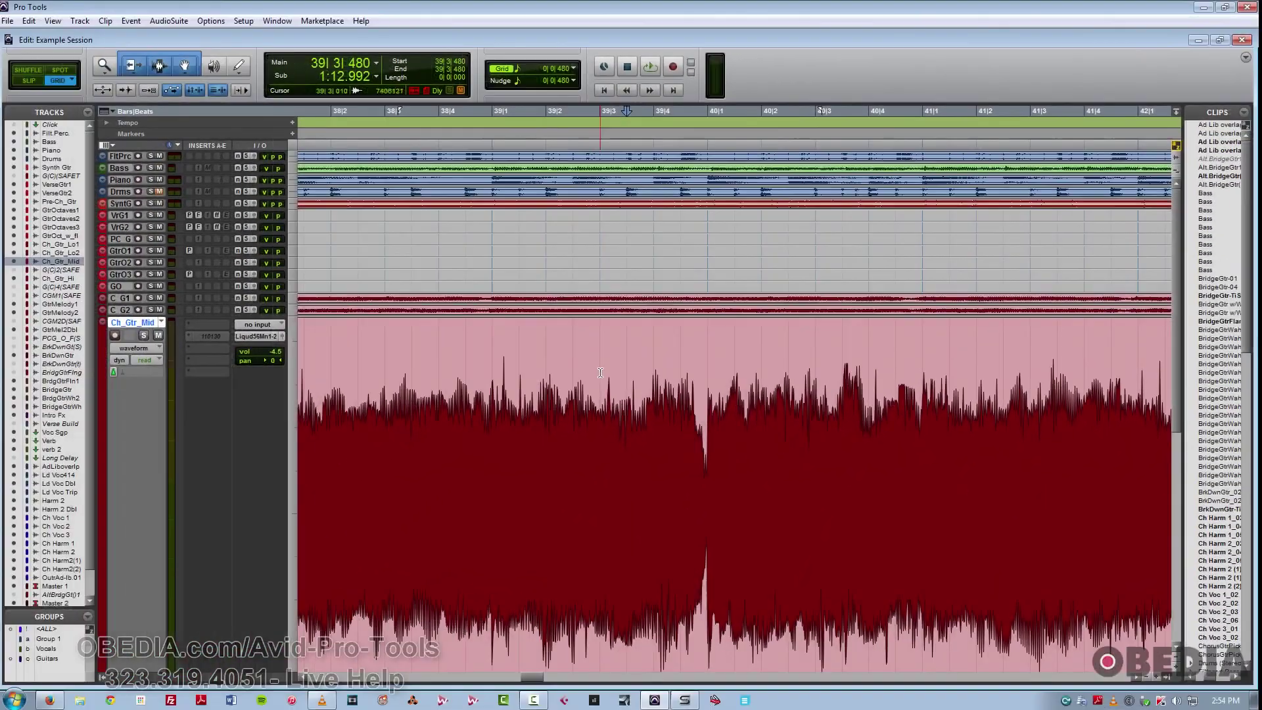
Step: Place the cursor near beat 39|2 on Ch_Gtr_Mid and move it forward by twice the nudge value to 40|3|000
{"action": "scroll", "coordinate": [429, 420], "scroll_direction": "down", "scroll_amount": 3}
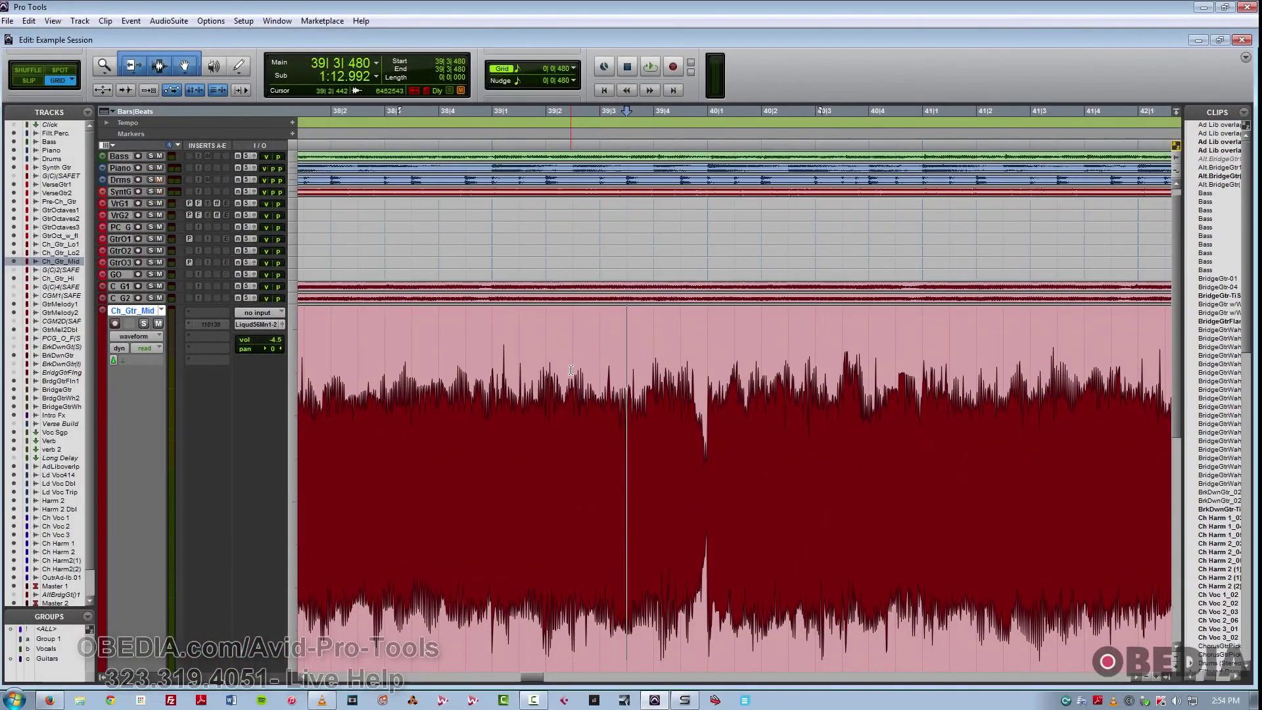
{"action": "left_click", "coordinate": [556, 341]}
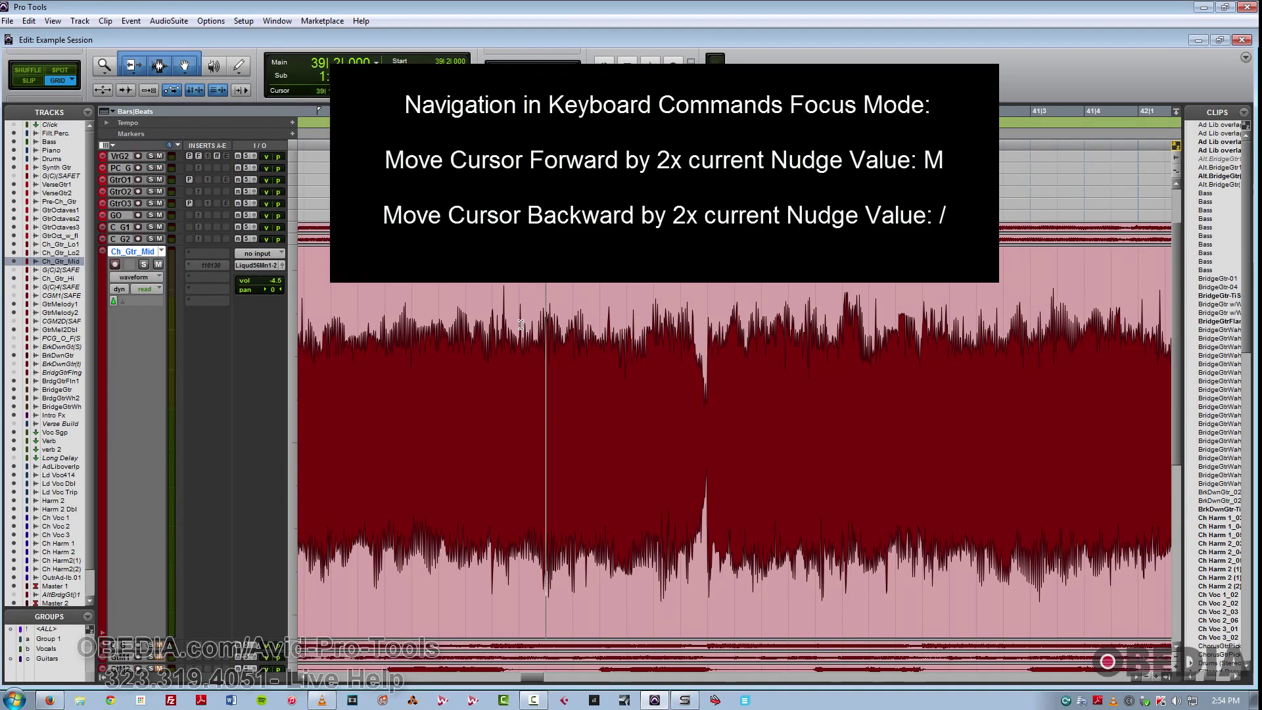
{"action": "key", "text": "m"}
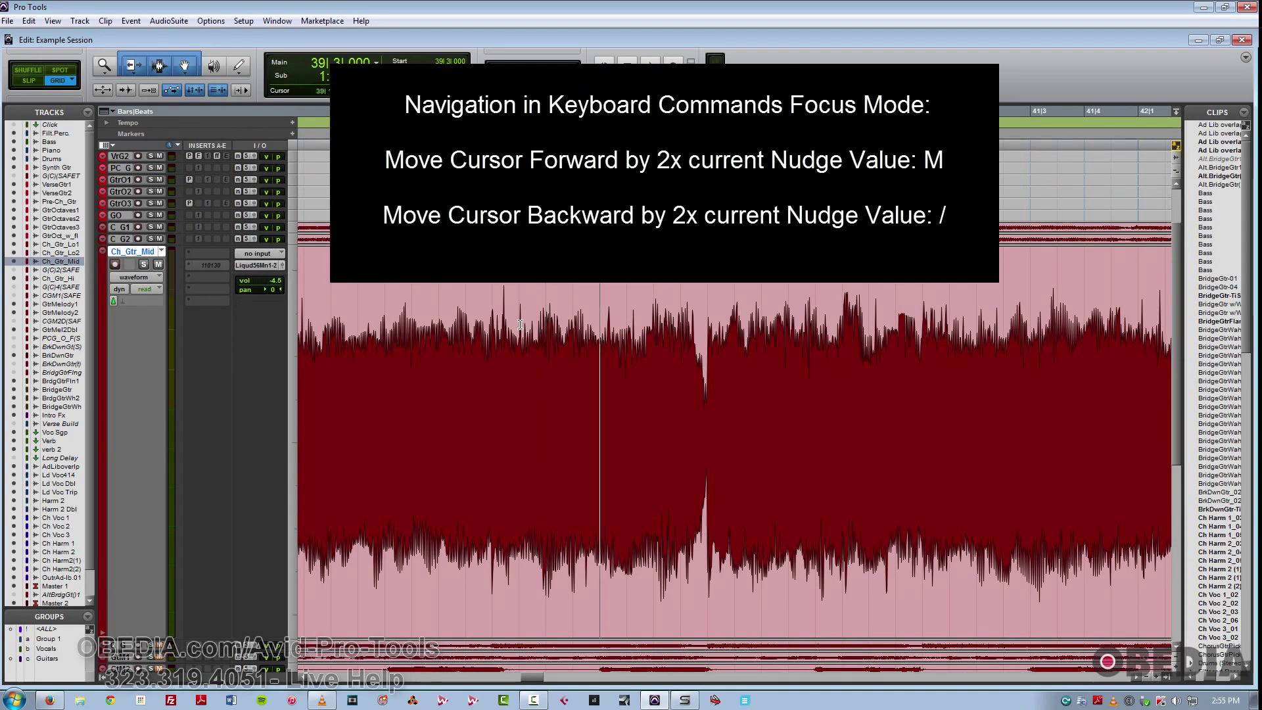
{"action": "key", "text": "m"}
{"action": "key", "text": "m"}
{"action": "key", "text": "m"}
{"action": "key", "text": "m"}
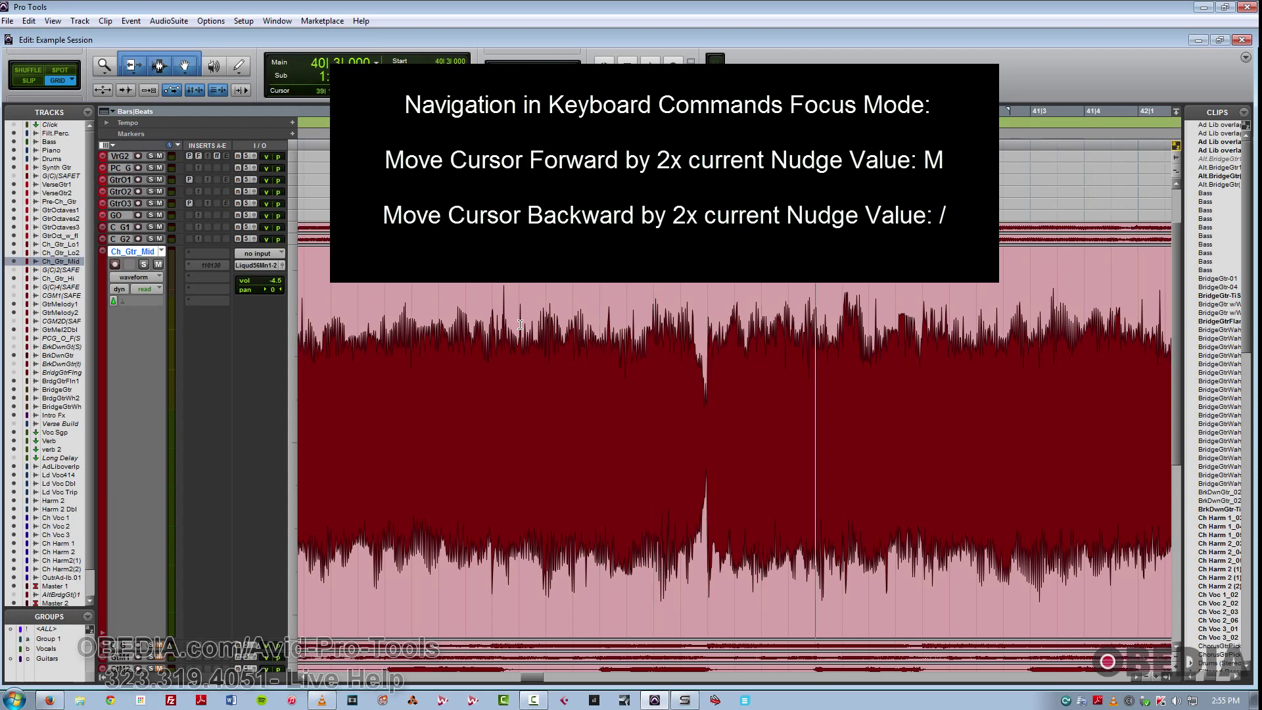
Step: Move the cursor back by twice the nudge value to 38|4|000, then step it the same way to 39|1|000
{"action": "key", "text": "slash"}
{"action": "key", "text": "slash"}
{"action": "key", "text": "slash"}
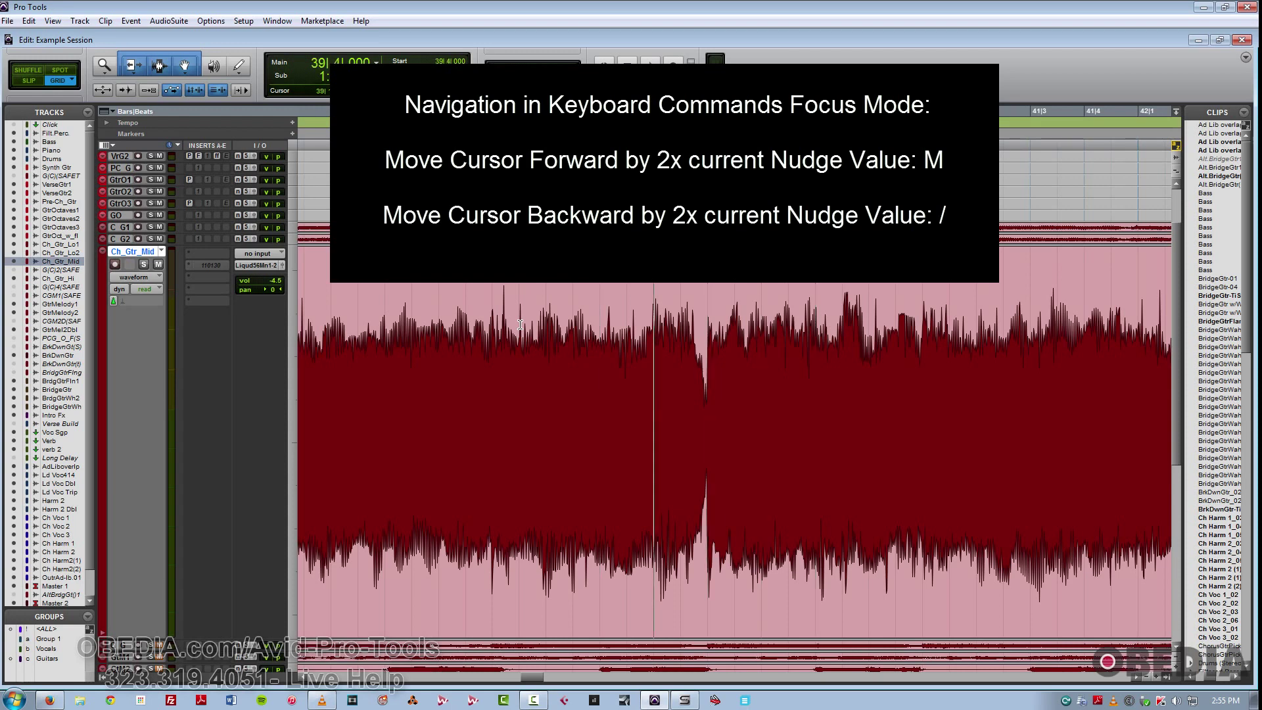
{"action": "key", "text": "slash"}
{"action": "key", "text": "slash"}
{"action": "key", "text": "slash"}
{"action": "key", "text": "slash"}
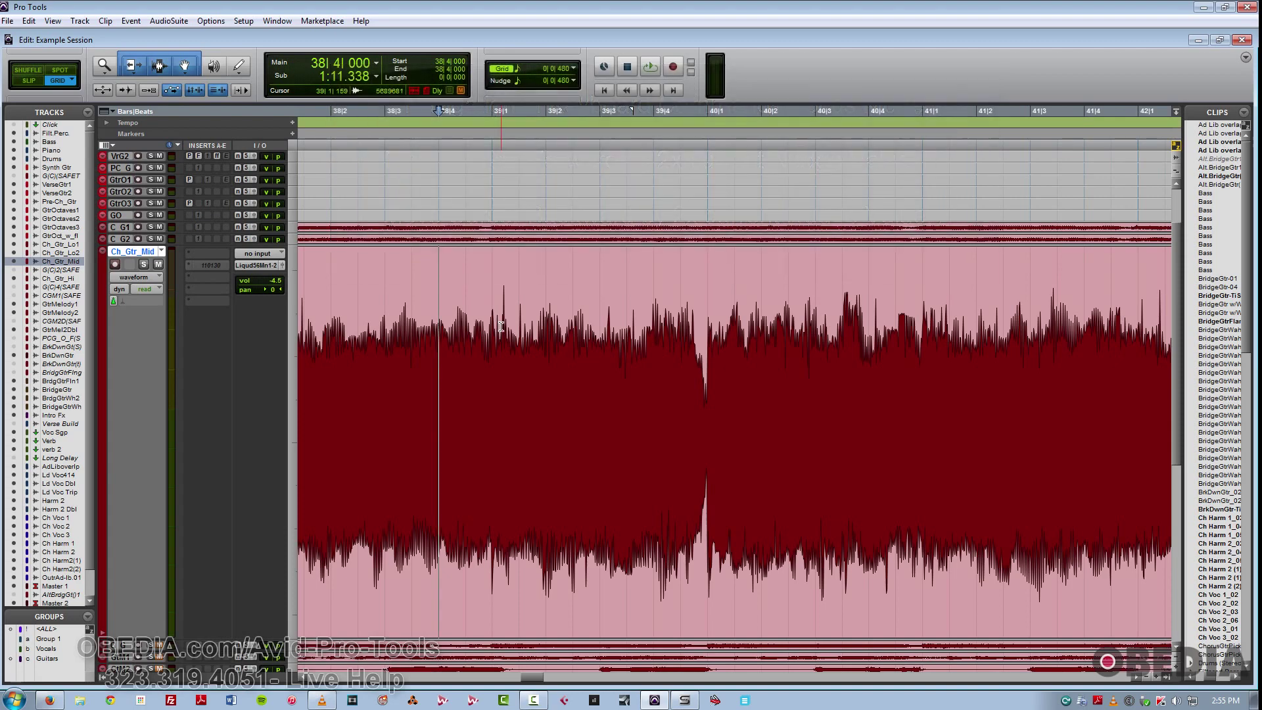
{"action": "key", "text": "m"}
{"action": "key", "text": "slash"}
{"action": "key", "text": "slash"}
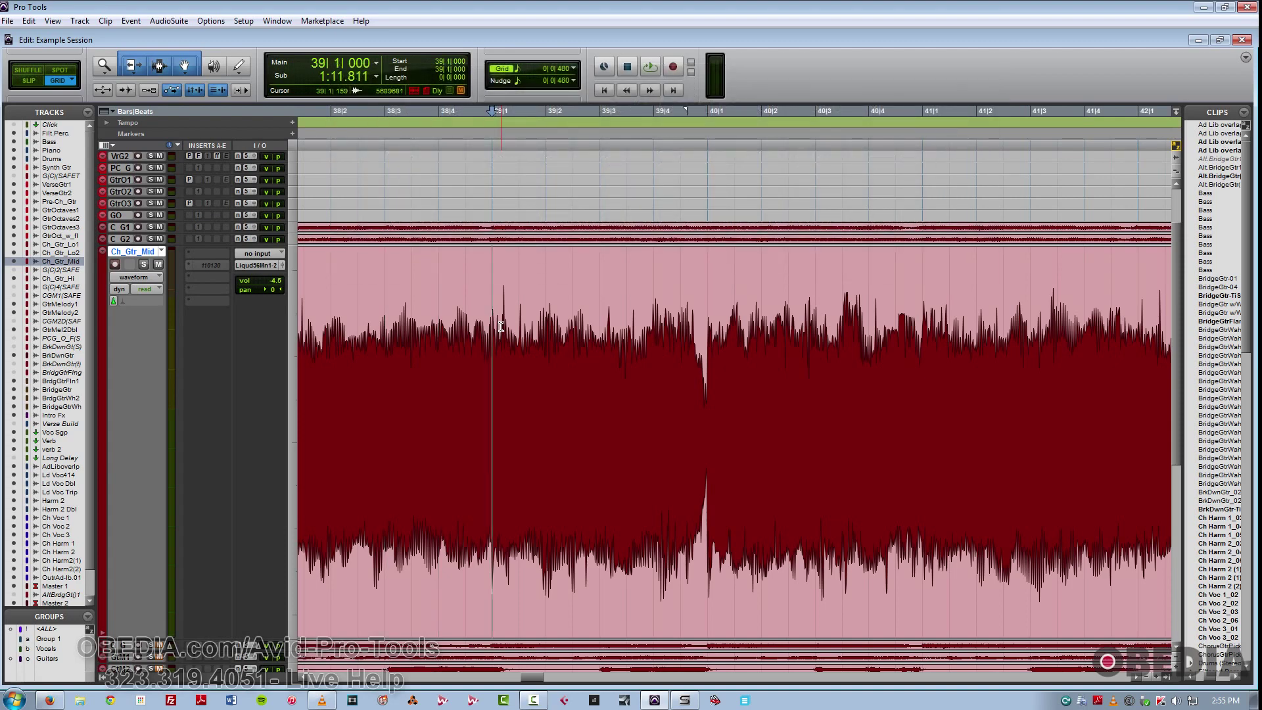
Step: Copy the Ch_Gtr_Mid audio from 36|4|480 to 38|1|000, paste it at 39|1|480, and undo the paste
{"action": "key", "text": "ctrl+bracketleft"}
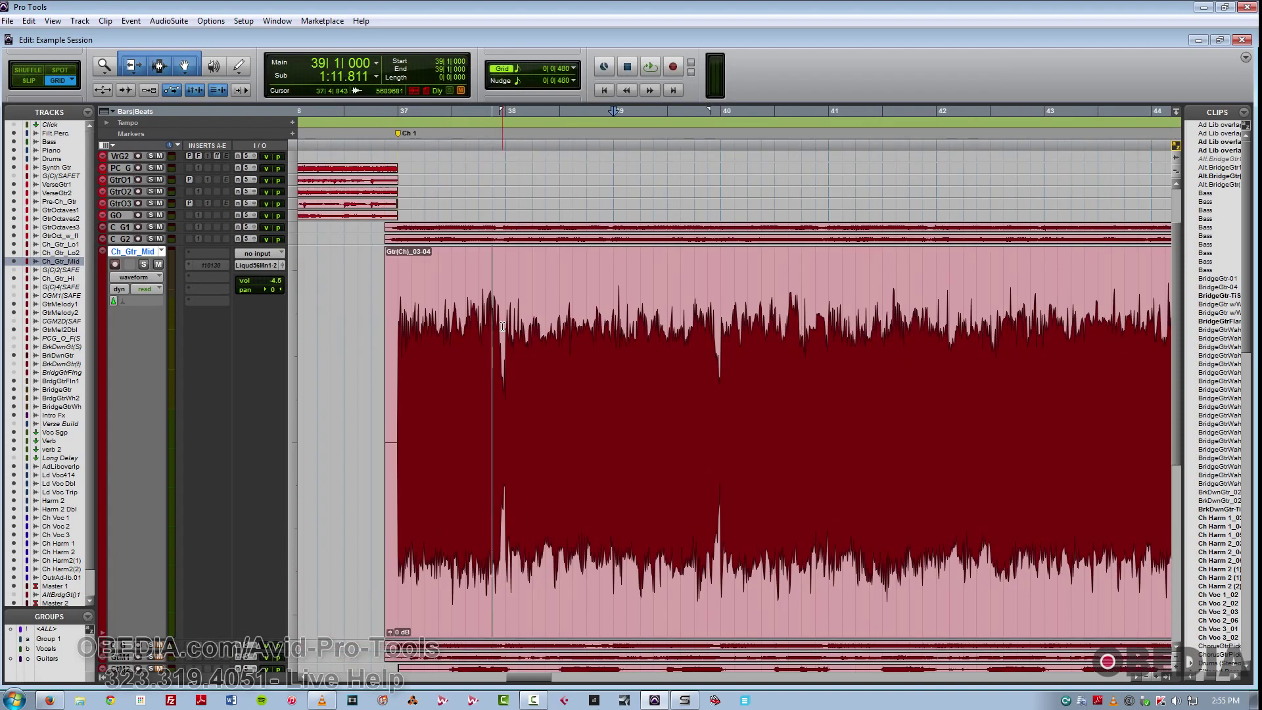
{"action": "left_click", "coordinate": [423, 338]}
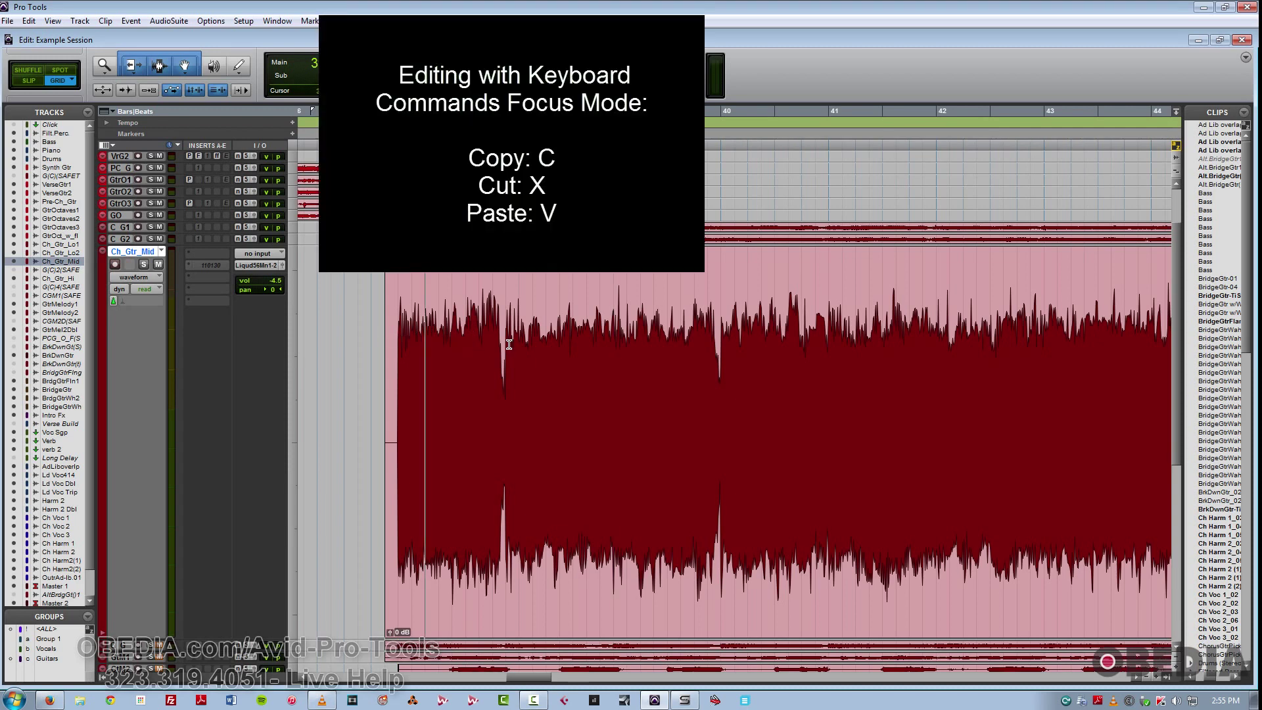
{"action": "left_click_drag", "start_coordinate": [505, 344], "coordinate": [379, 367]}
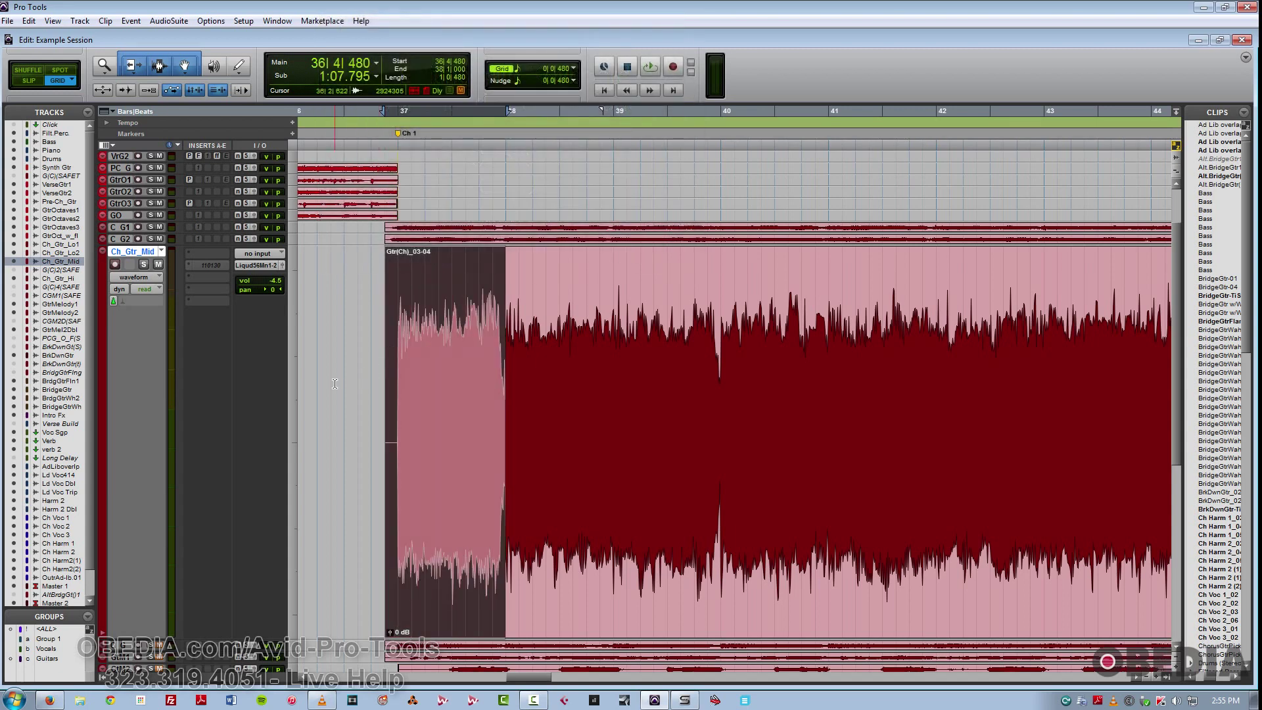
{"action": "left_click", "coordinate": [626, 348]}
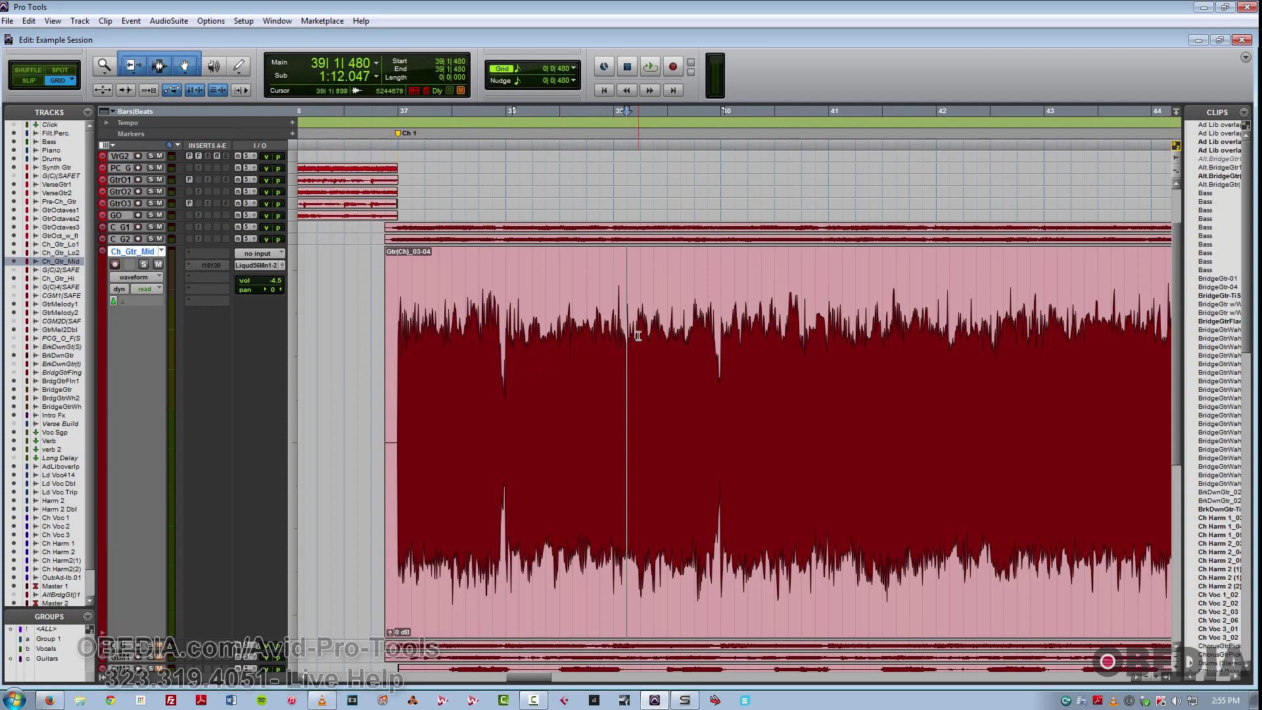
{"action": "key", "text": "ctrl+v"}
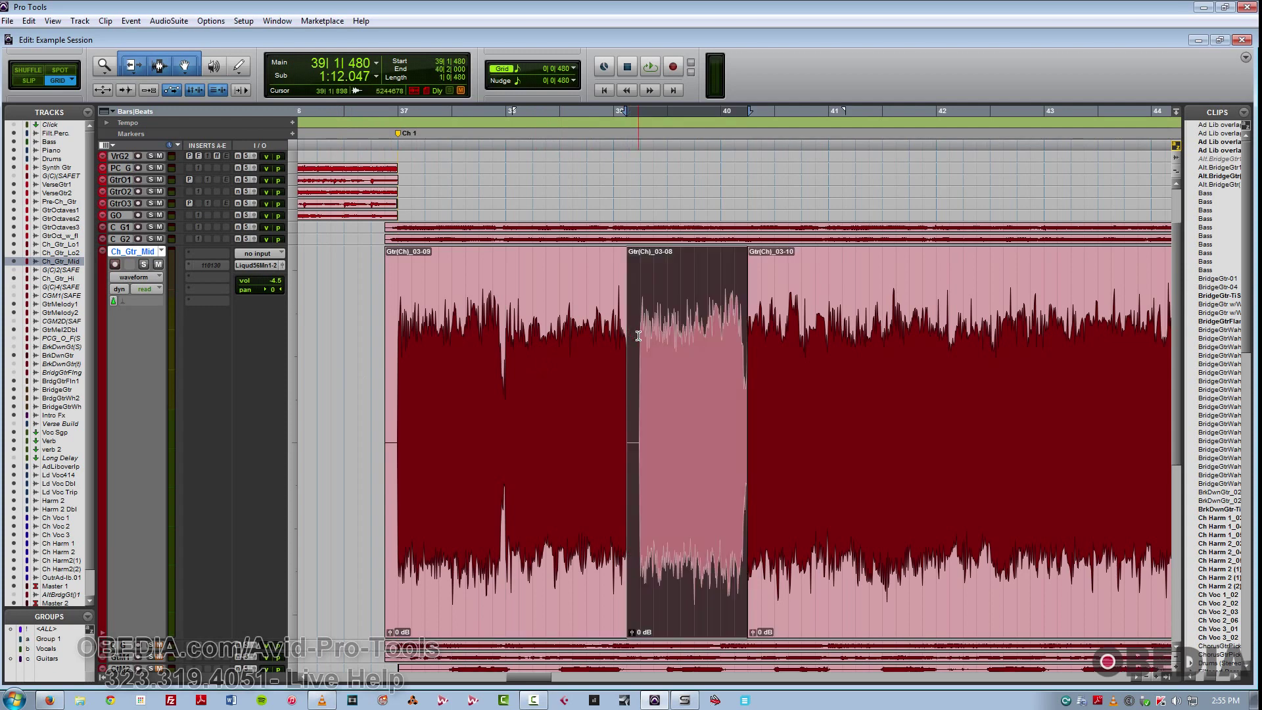
{"action": "key", "text": "ctrl+z"}
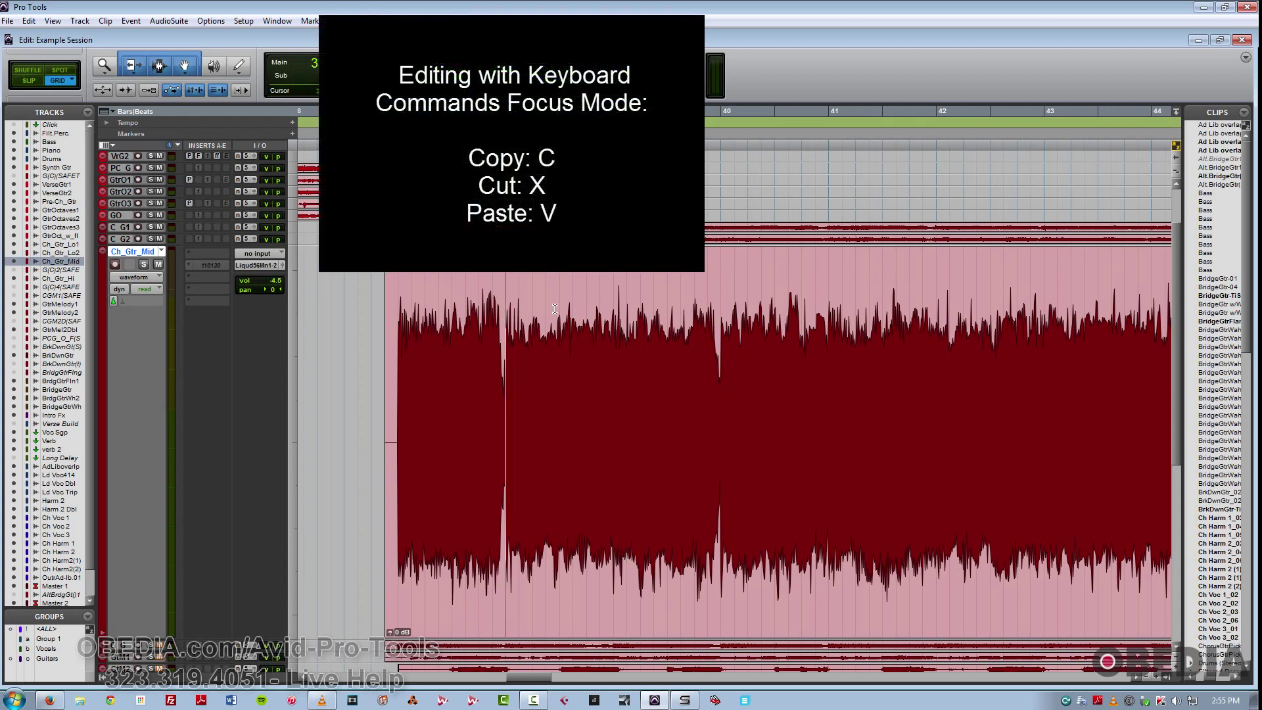
Step: Cut the opening section of Gtr(Ch)_03-04 up to 38|1|000 and paste it at 39|1|480
{"action": "left_click_drag", "start_coordinate": [504, 321], "coordinate": [385, 320]}
{"action": "key", "text": "x"}
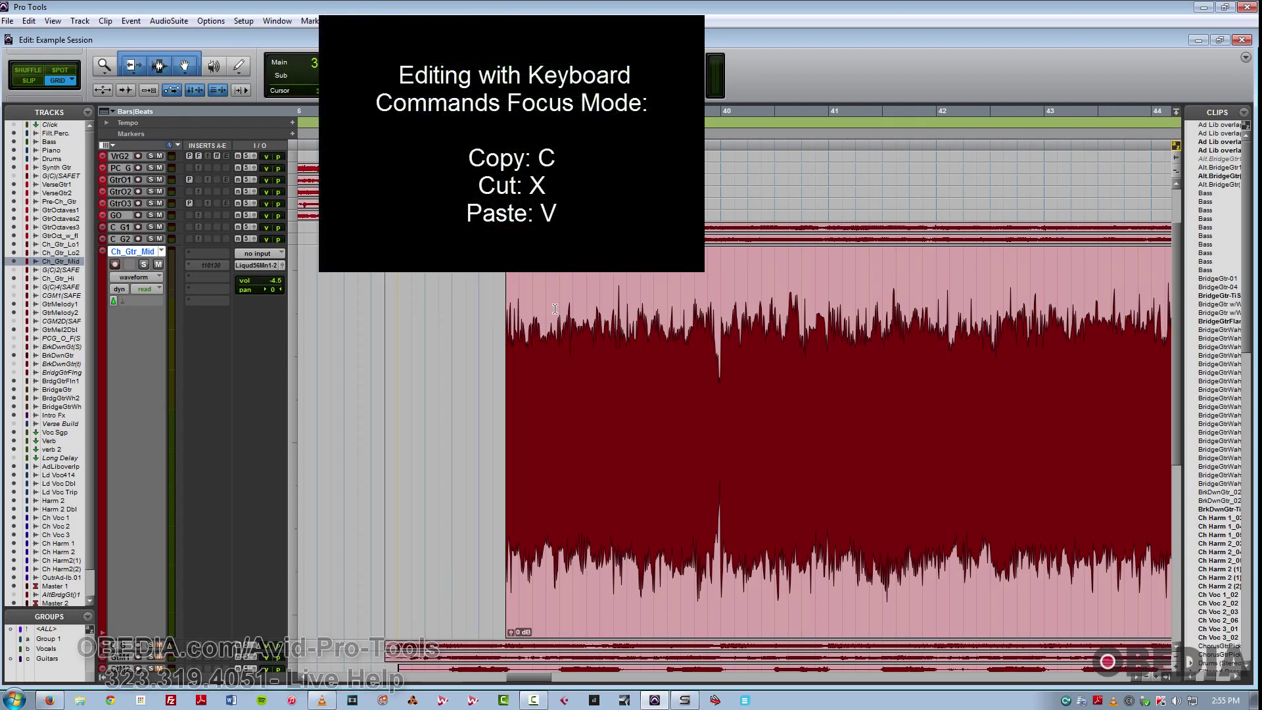
{"action": "left_click", "coordinate": [625, 309]}
{"action": "key", "text": "v"}
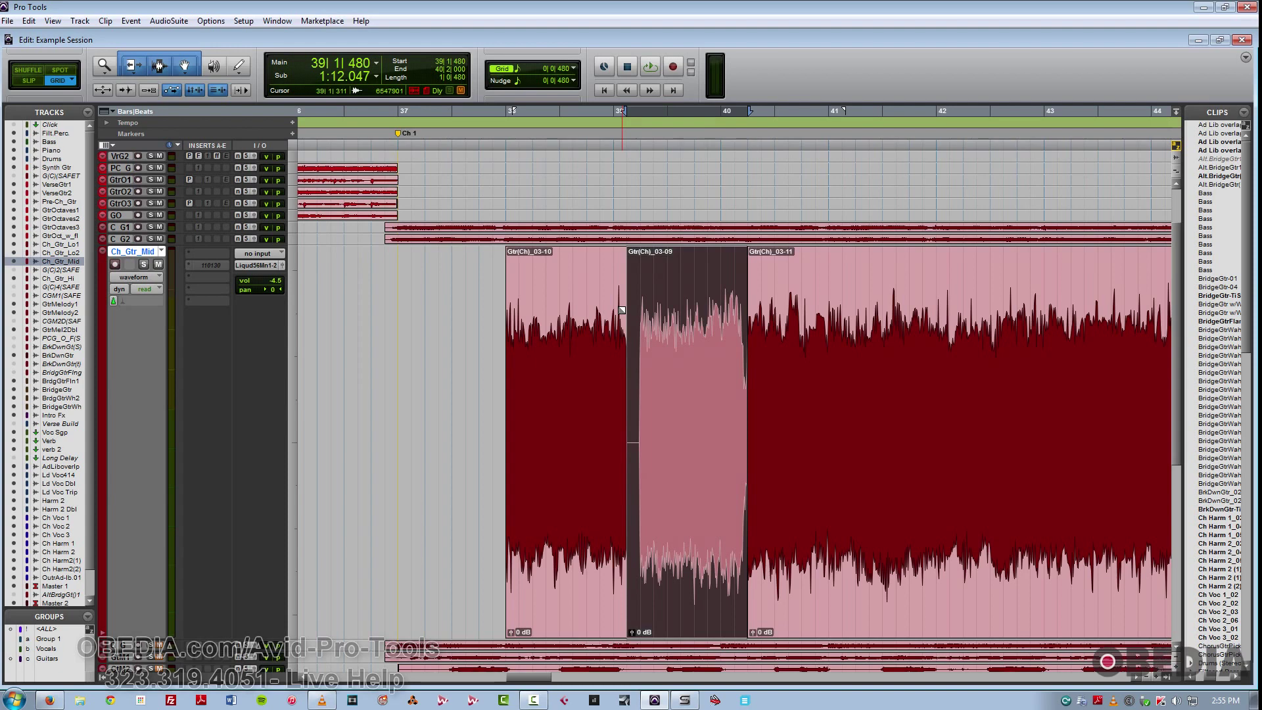
Step: Undo the paste and the cut, then place the cursor at 37|3|000 in the Gtr(Ch)_03-04 clip
{"action": "key", "text": "z"}
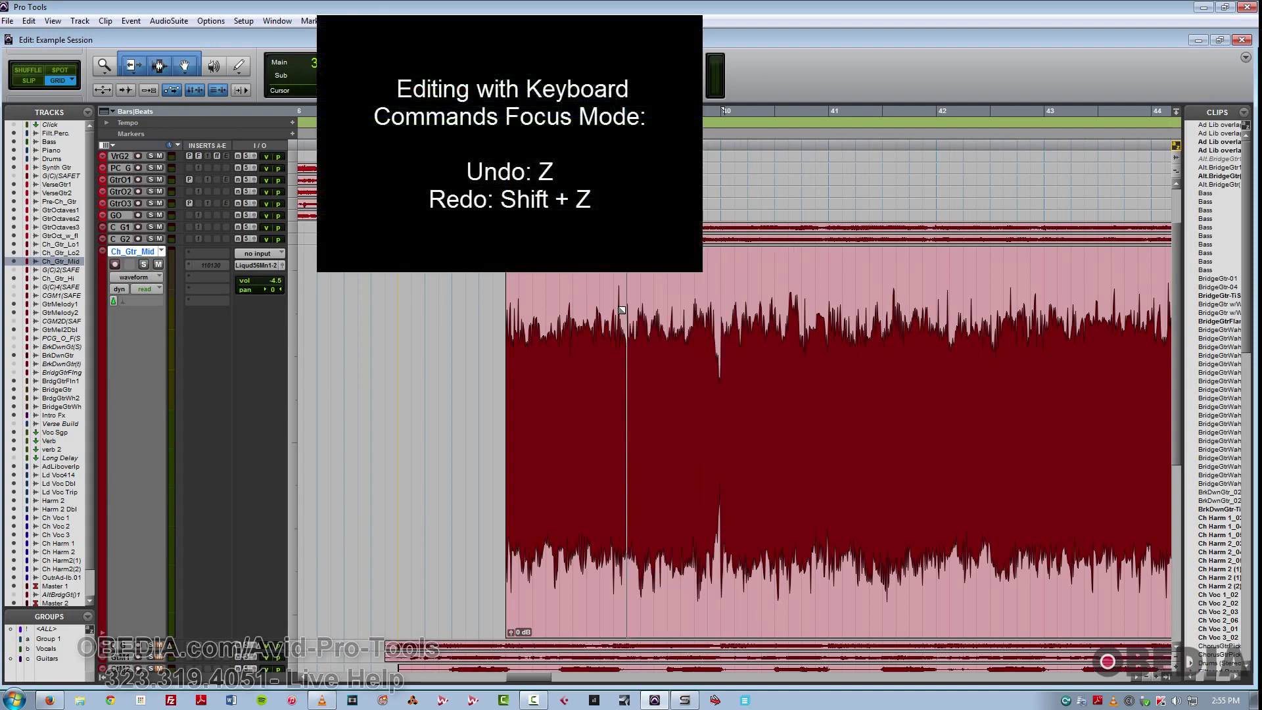
{"action": "key", "text": "z"}
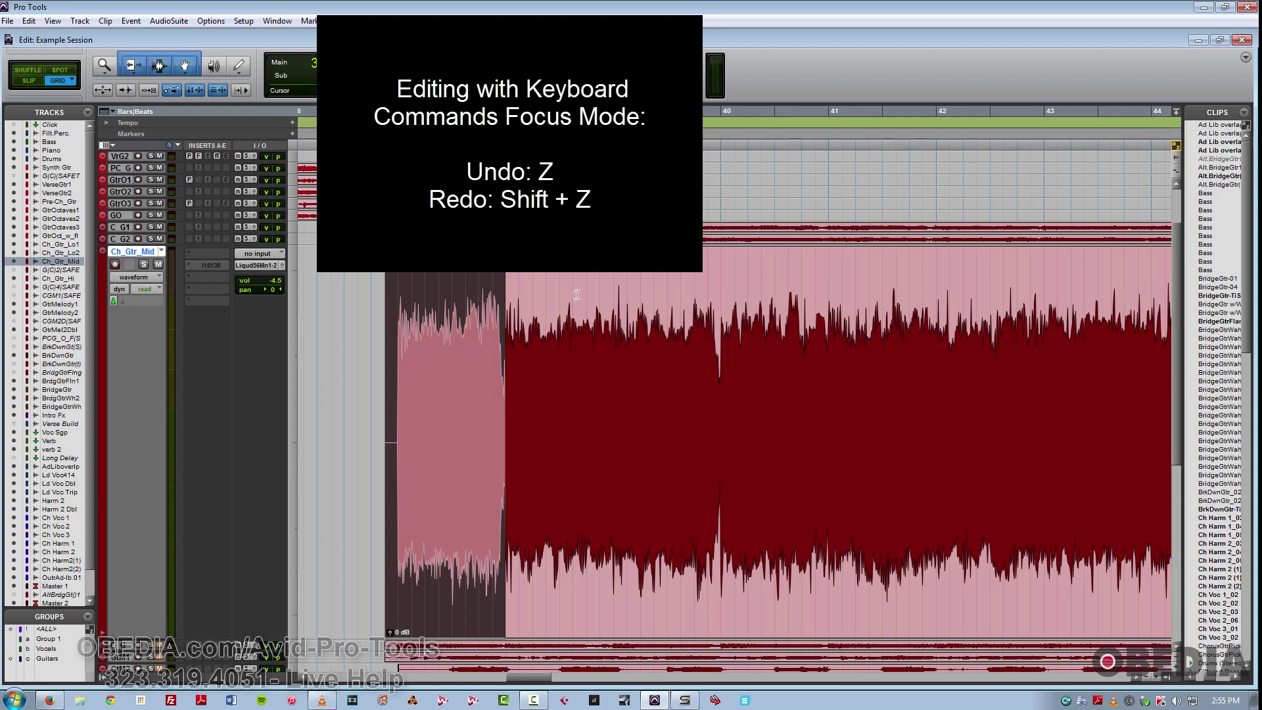
{"action": "left_click", "coordinate": [455, 294]}
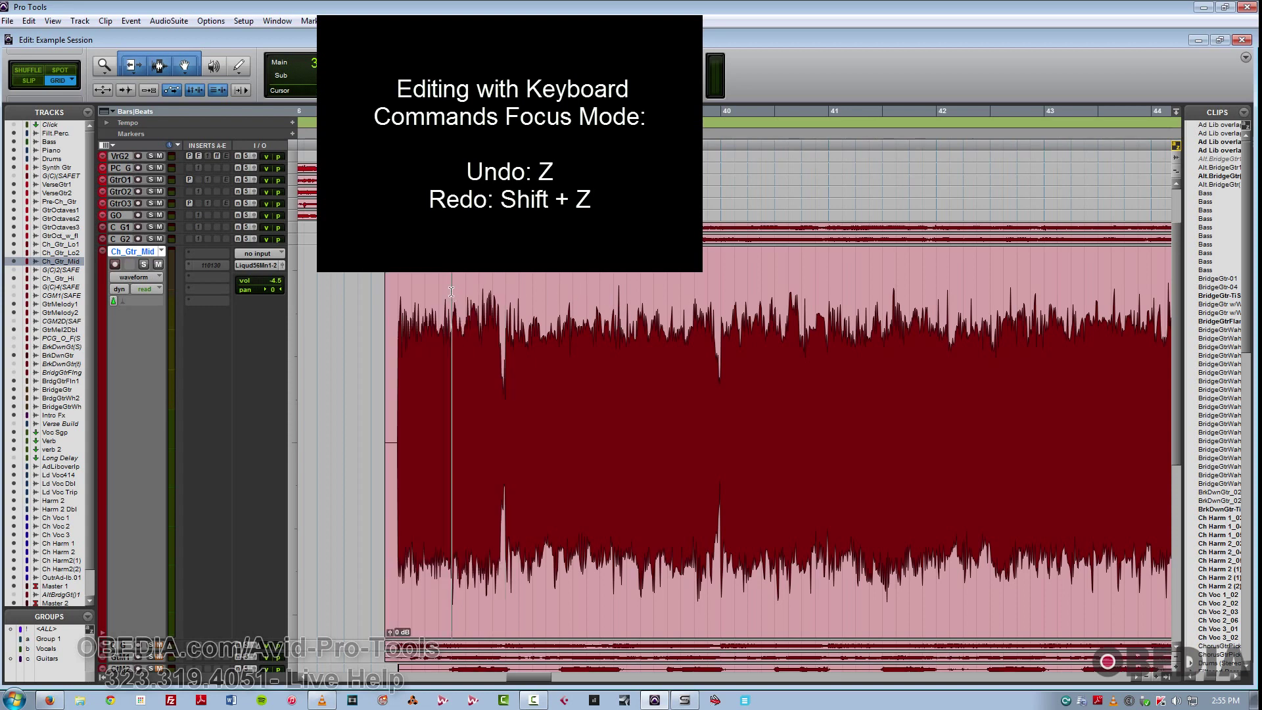
{"action": "double_click", "coordinate": [451, 292]}
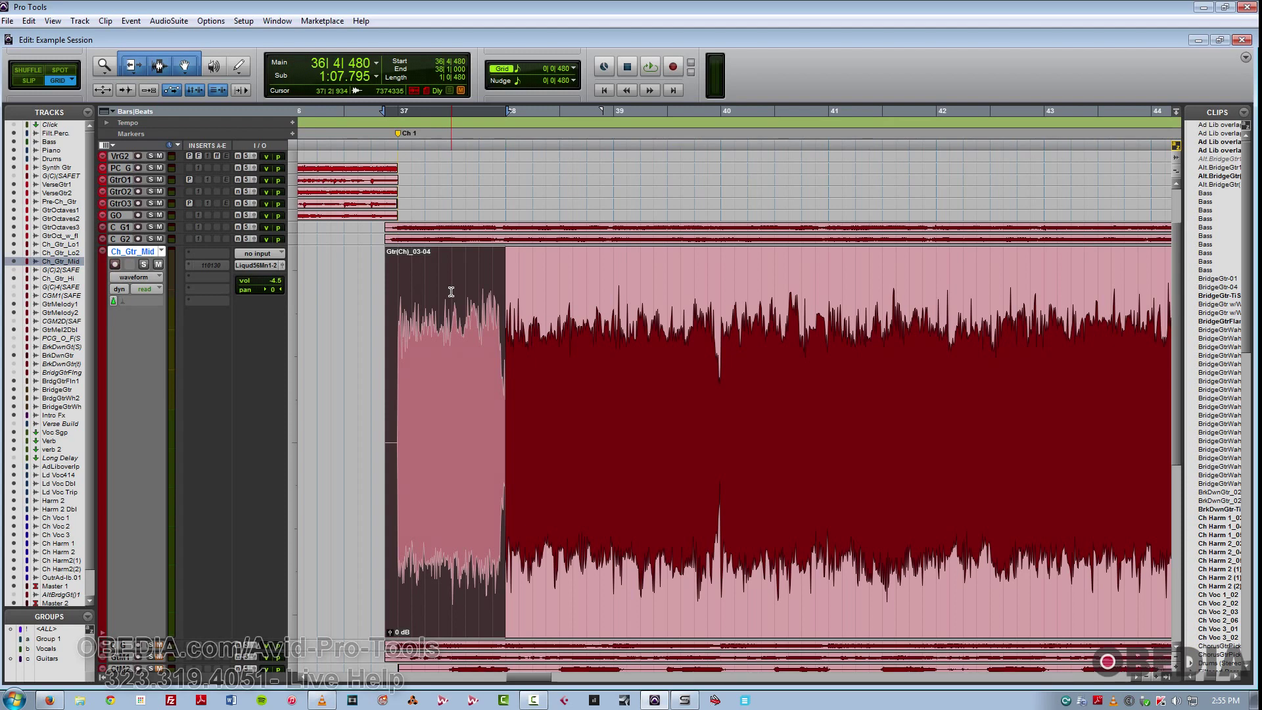
{"action": "left_click", "coordinate": [450, 291]}
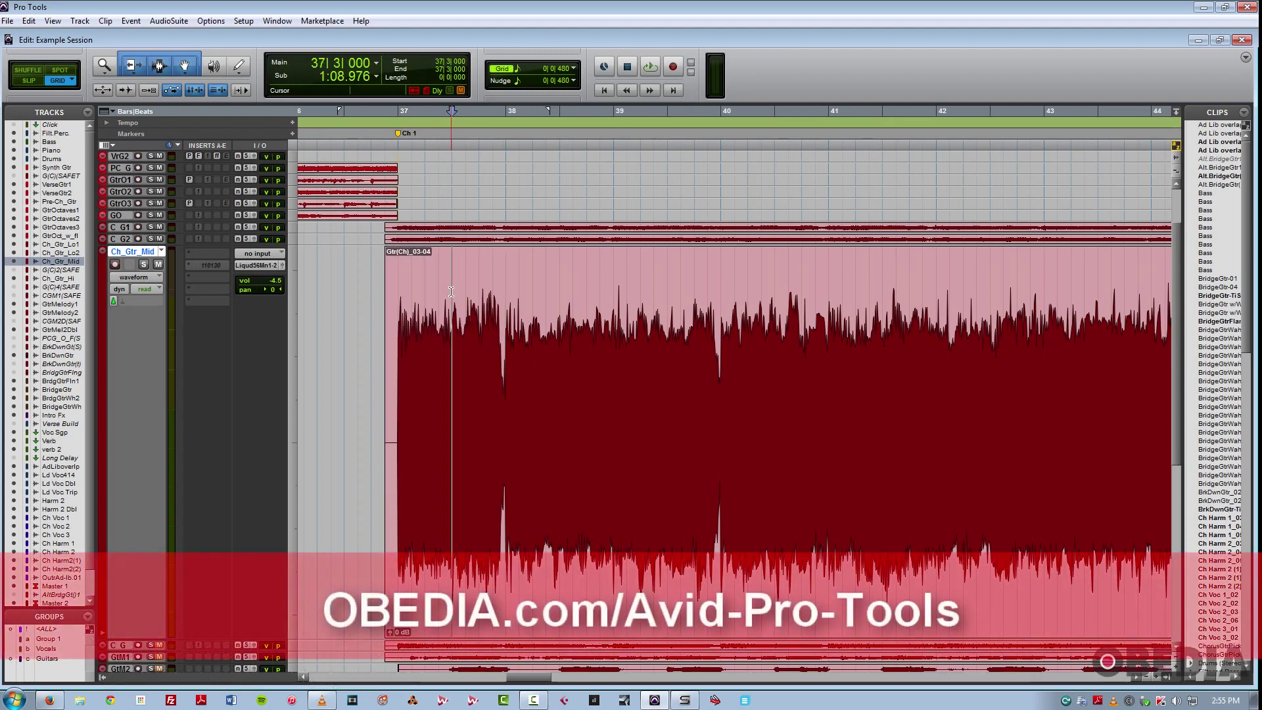